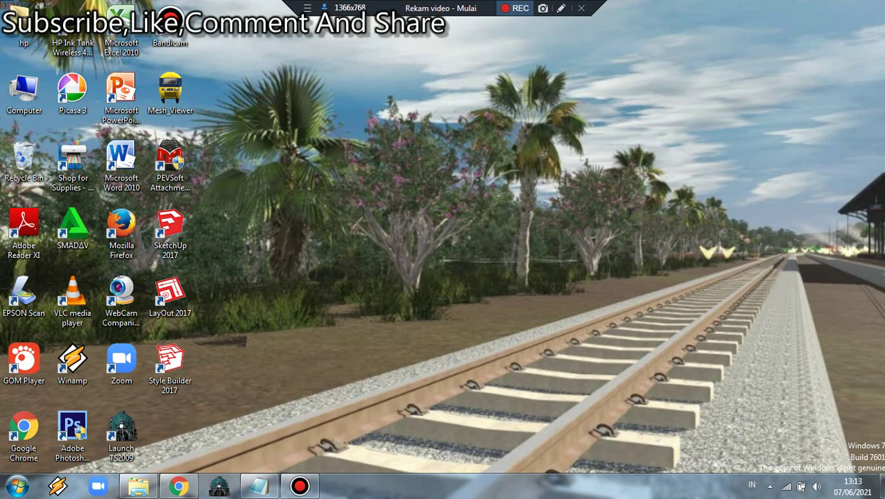
Paste the Indonesian introduction about installing the tmix Ruby plugin into a new Notepad note
key(F12)
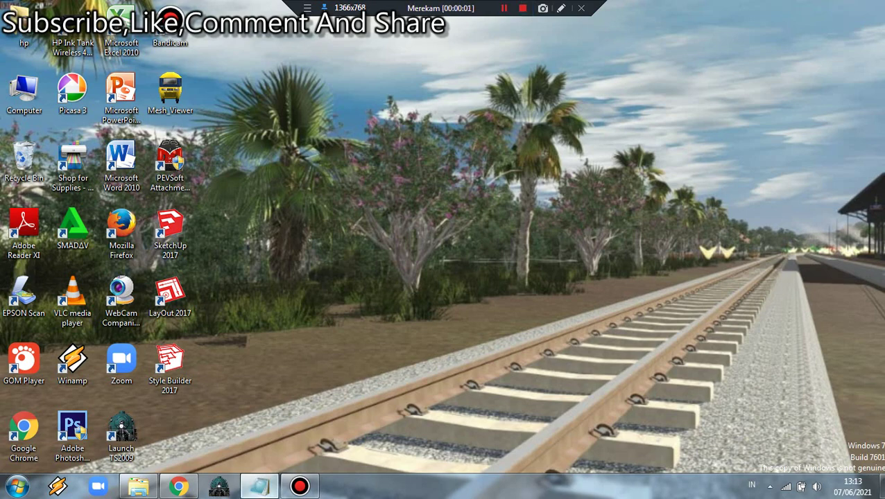
click(259, 486)
right_click(142, 70)
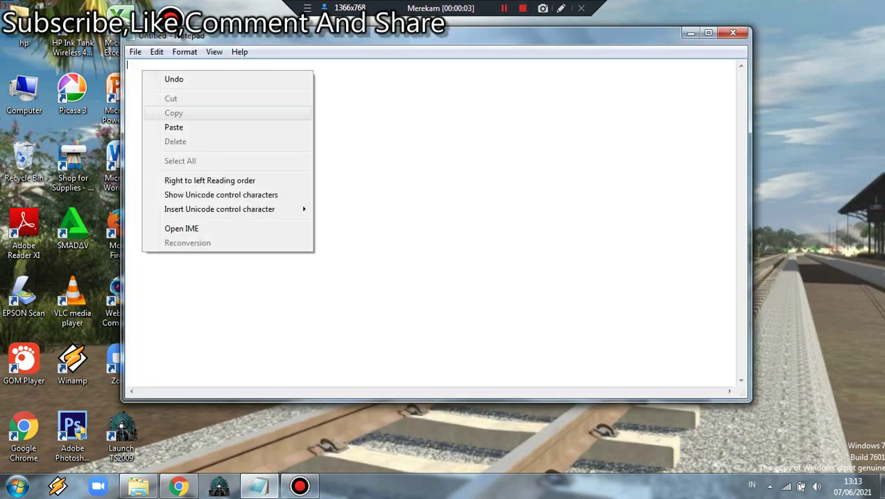
click(172, 127)
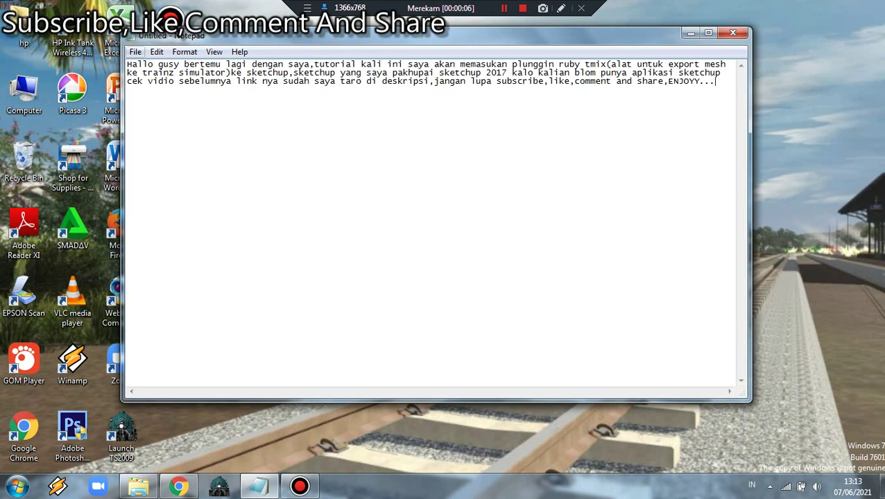
Select parts of the three pasted introduction lines in turn
mouse_move(127, 65)
mouse_down()
mouse_move(385, 73)
mouse_move(475, 65)
mouse_move(534, 82)
mouse_move(559, 65)
mouse_move(725, 64)
mouse_up()
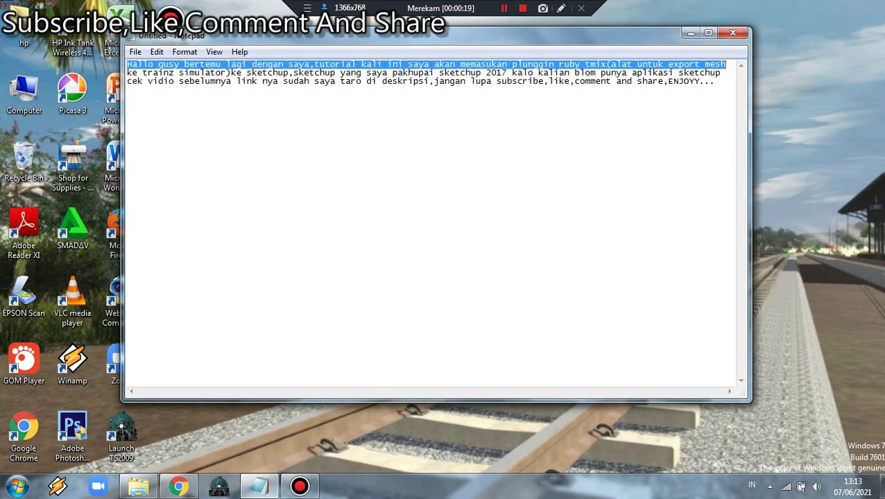
drag(127, 73, 154, 73)
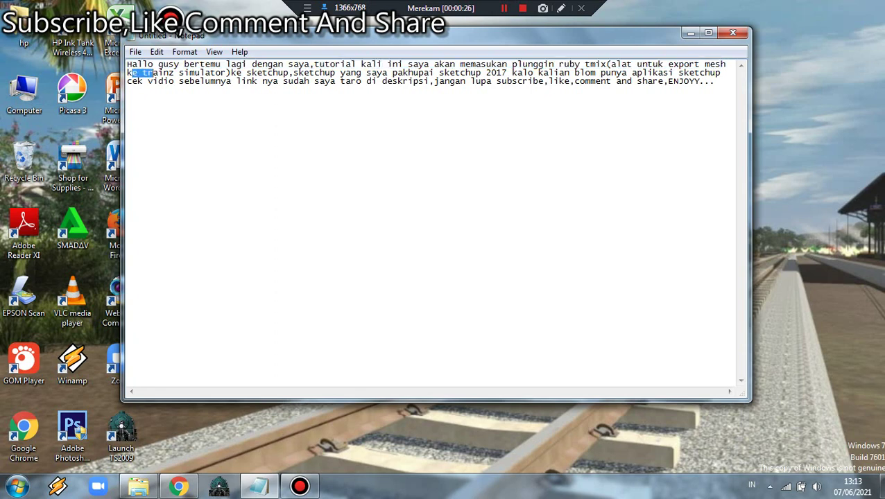
drag(154, 73, 169, 73)
mouse_move(127, 72)
mouse_down()
mouse_move(315, 73)
mouse_move(344, 81)
mouse_move(403, 72)
mouse_move(688, 73)
mouse_move(714, 82)
mouse_move(721, 73)
mouse_up()
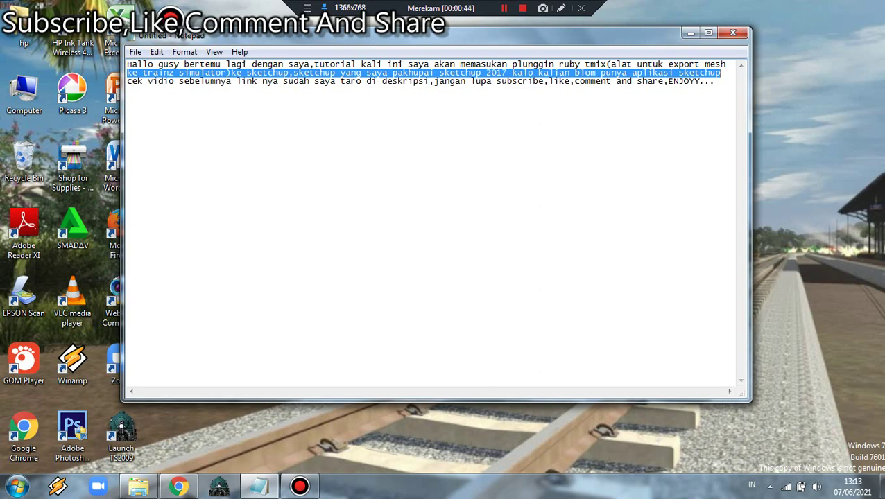
mouse_move(132, 81)
mouse_down()
mouse_move(715, 82)
mouse_move(129, 65)
mouse_up()
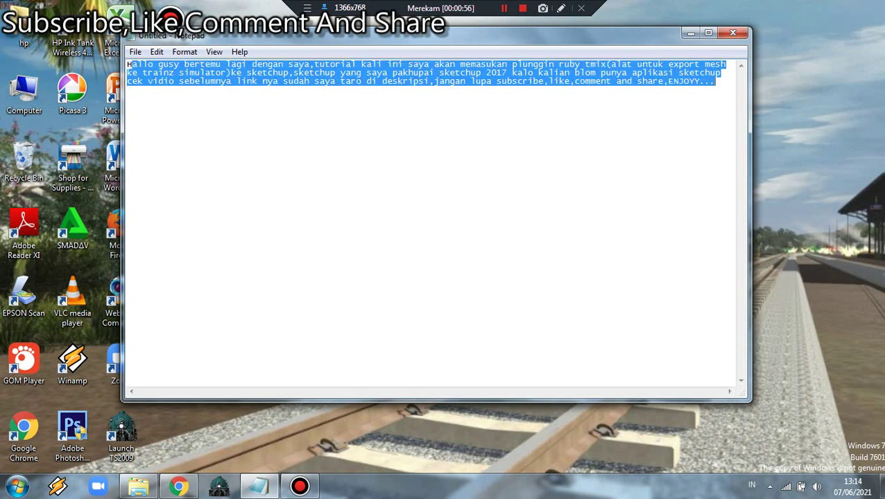
Add the line '1.extrak ruby tmix' below the introduction, then bring up the RUBYTMIX folder
click(493, 81)
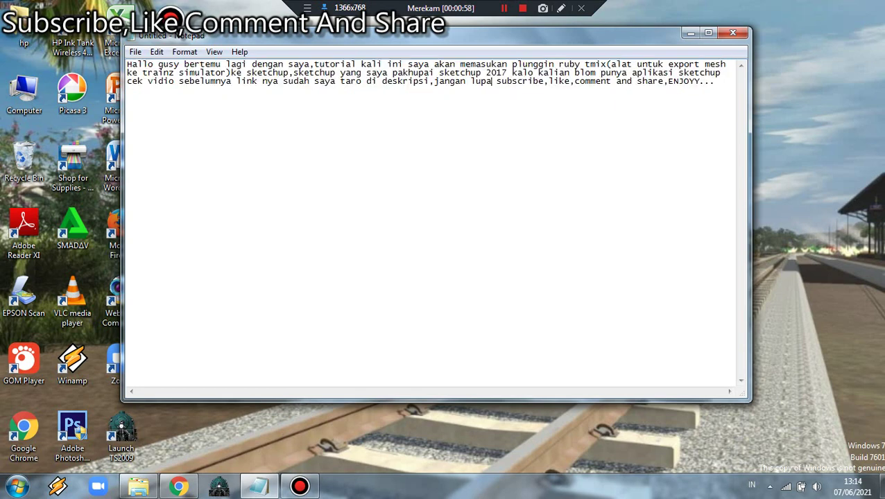
click(715, 81)
key(Return)
text(1.)
text(extrak )
text(sk)
key(BackSpace)
key(BackSpace)
text(ruby )
text(tmi)
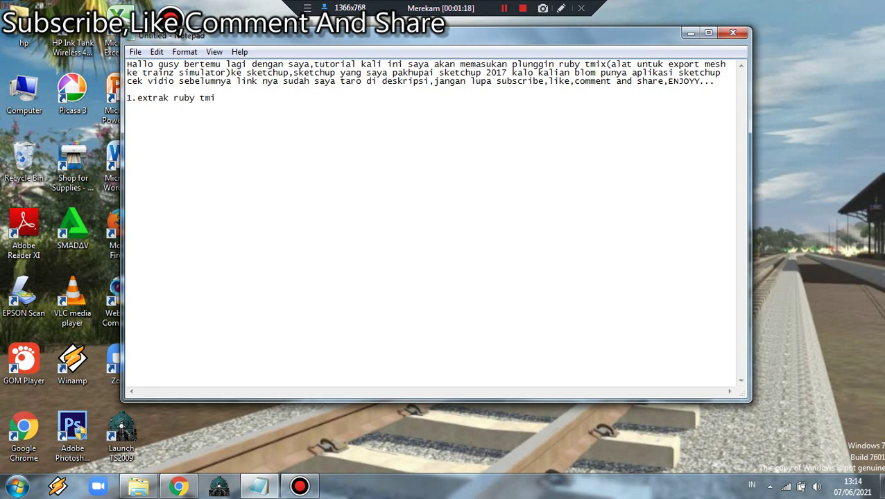
text(x)
click(690, 33)
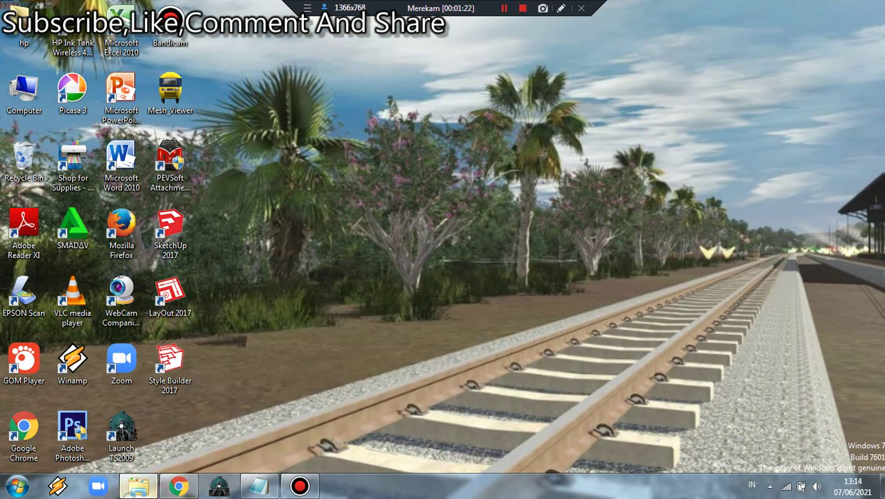
click(138, 486)
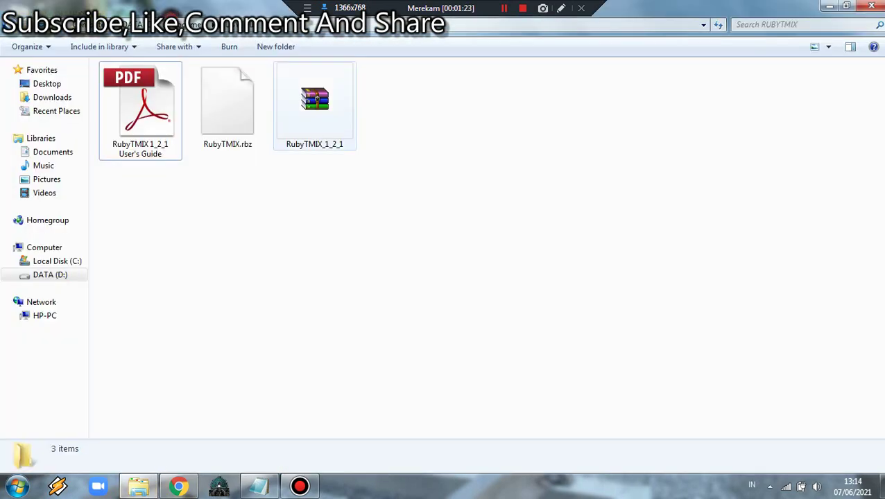
Look at the WinRAR options for the RubyTMIX_1_2_1 archive without choosing one, then return to Notepad
click(315, 98)
right_click(313, 91)
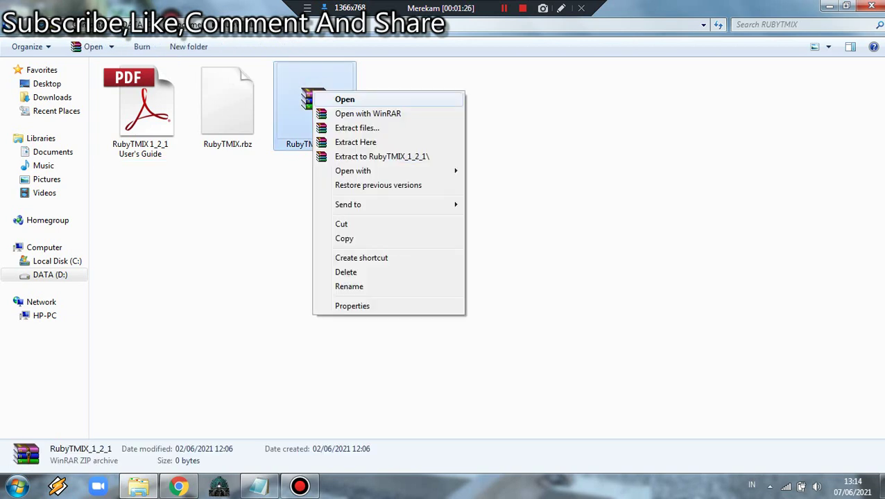
click(270, 189)
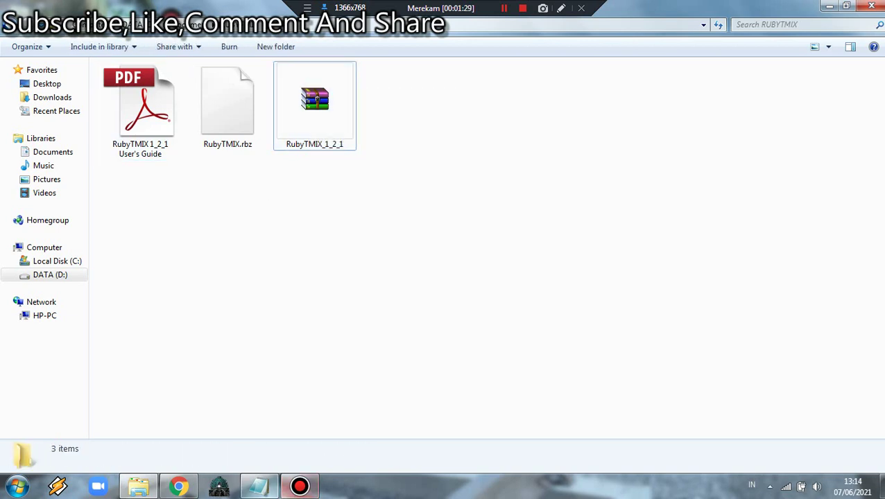
click(259, 486)
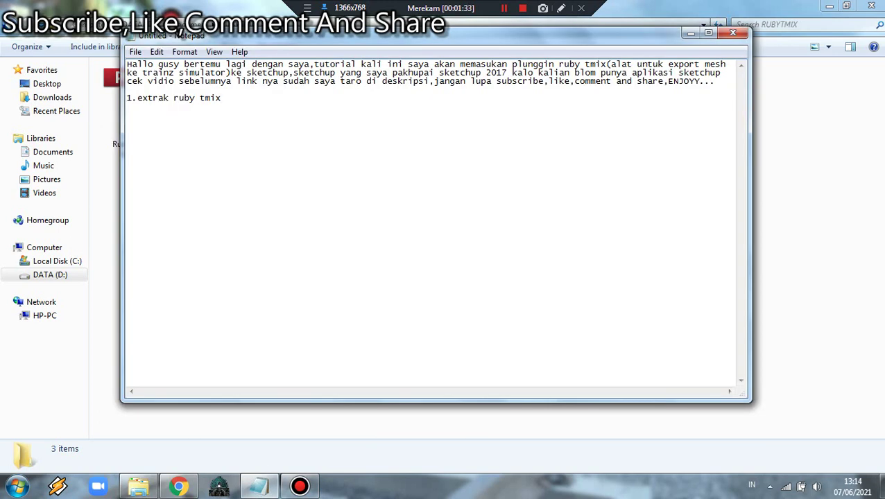
Type step 2, '2.baca terlebih dahulu pdf n…', removing the stray final letter
text(2.)
text(baca )
text(terleb)
text(ih da)
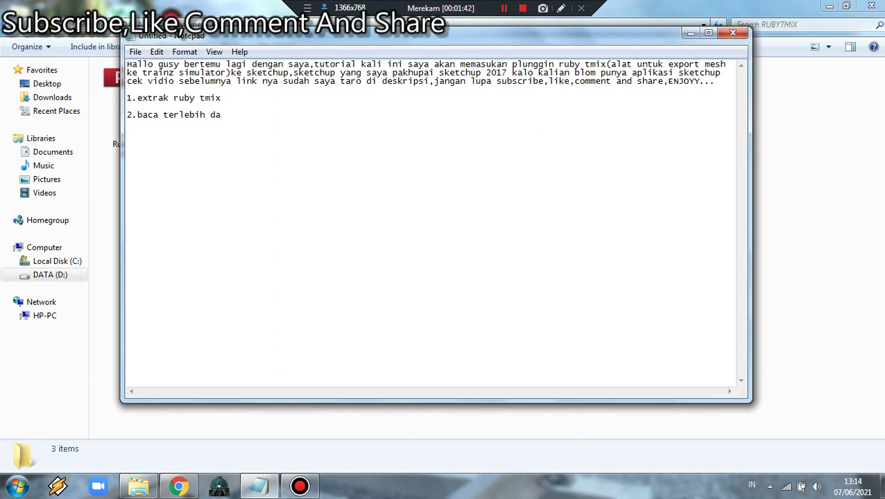
text(hulu )
text(p)
text(df nh)
key(BackSpace)
Finish step 2 with 'nya' and open the RubyTMIX 1_2_1 User's Guide PDF in Adobe Reader
text(ya)
click(690, 33)
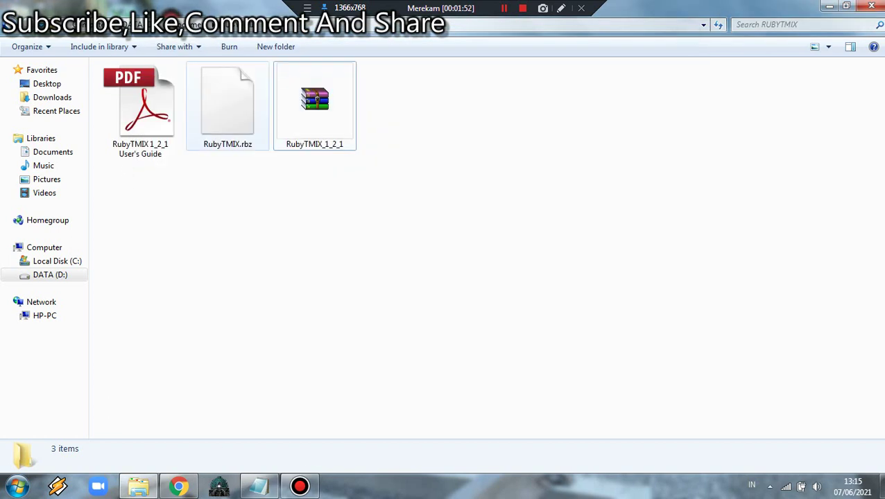
click(149, 98)
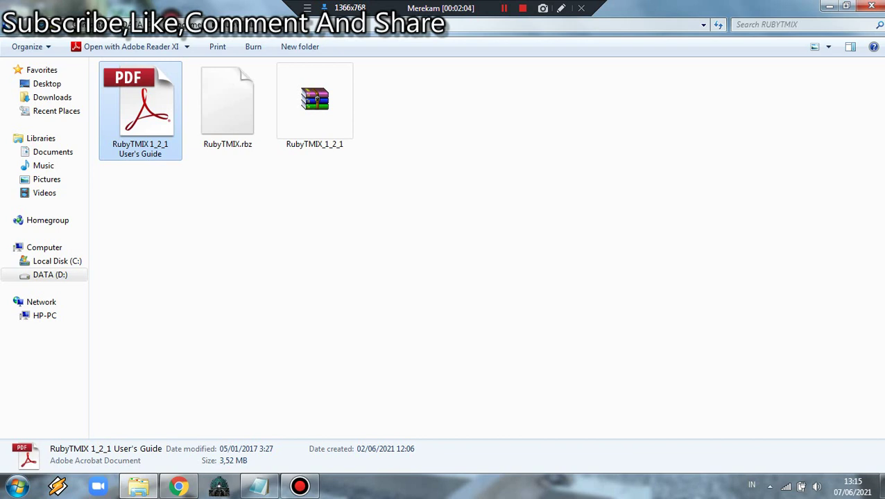
key(Return)
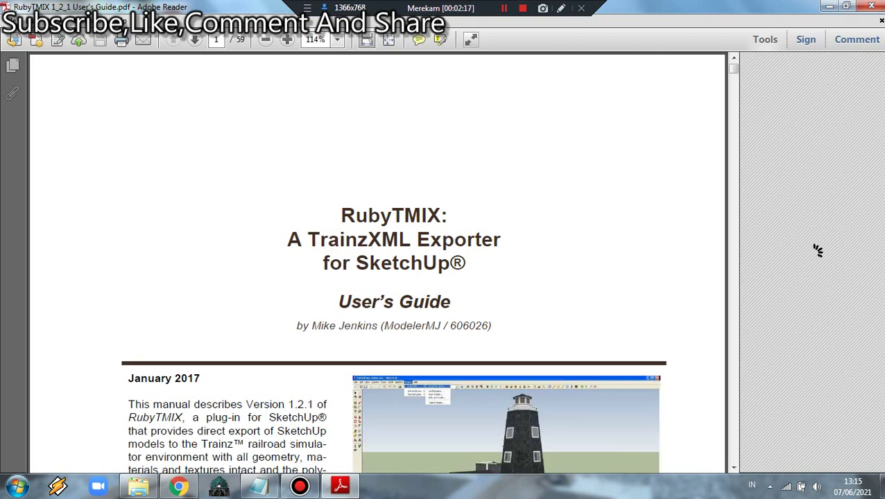
Scroll through the first pages of the RubyTMIX User's Guide
scroll(817, 251, down, 3)
scroll(818, 251, down, 5)
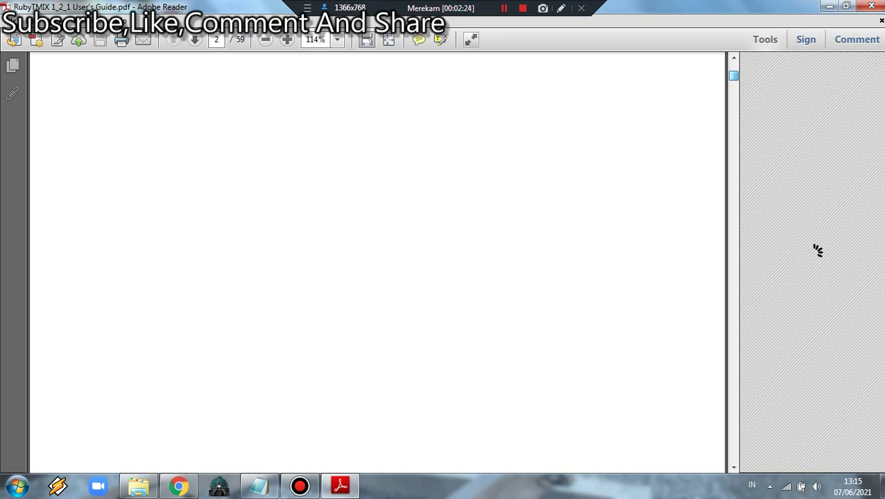
scroll(817, 251, up, 8)
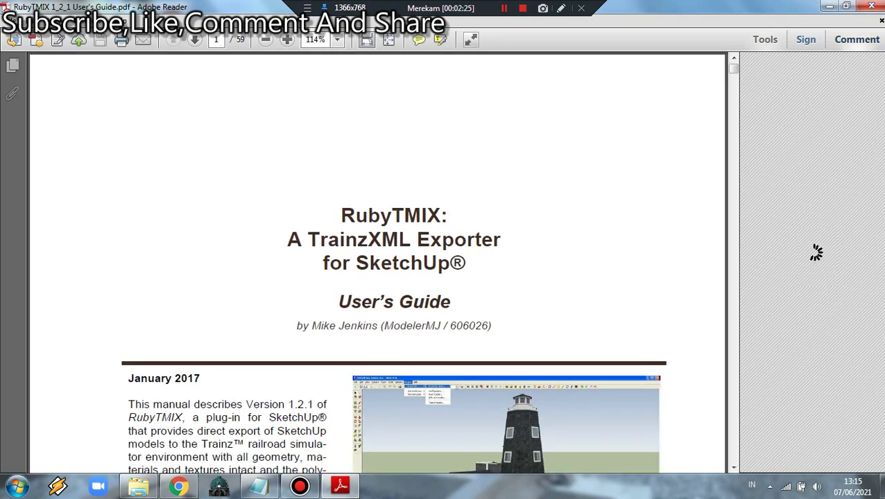
scroll(816, 252, down, 3)
Close the guide and continue step 2 with ',jika sudah langsung masuk aplikasi sketchup'
click(871, 6)
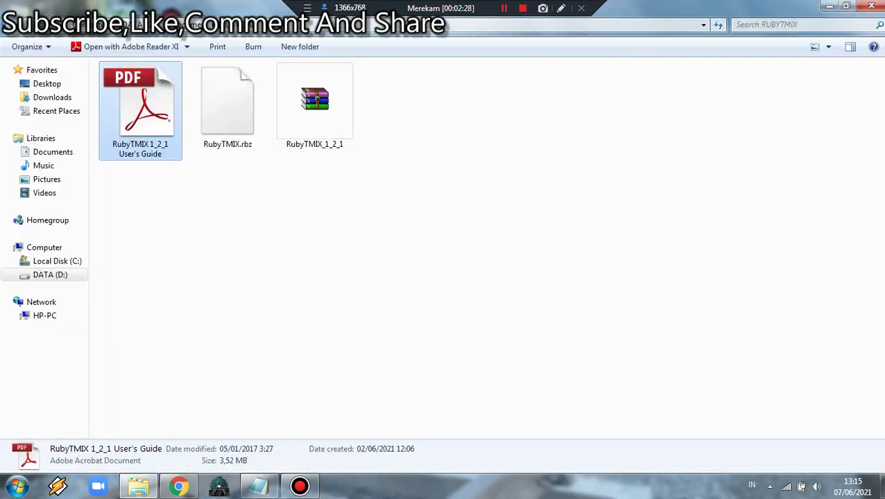
click(258, 485)
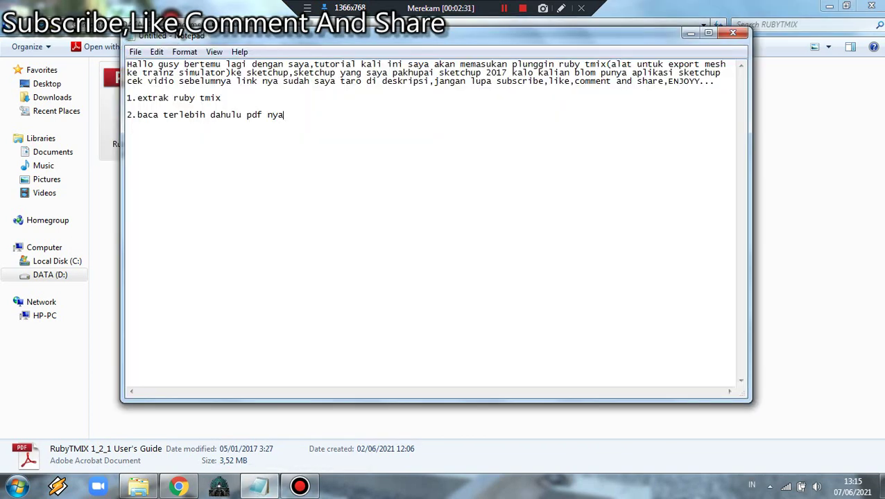
key(Return)
text(,jika )
text(sudah l)
text(angsung )
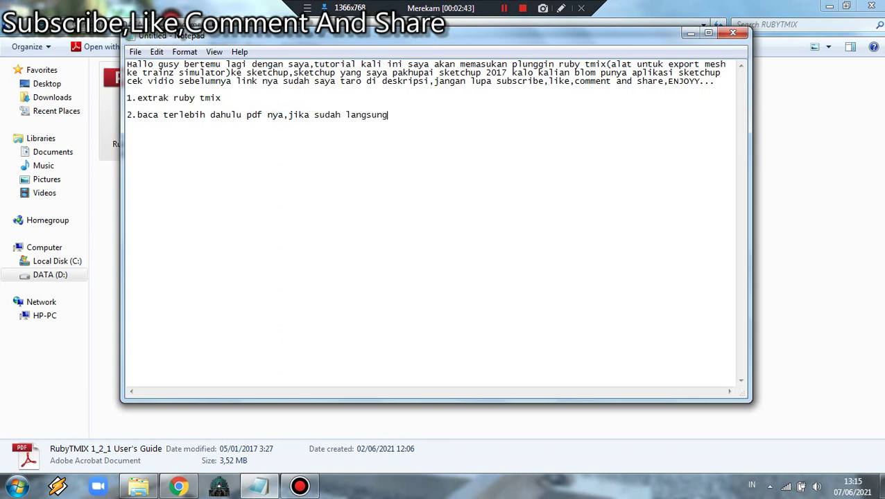
text(masuk )
text(aplika)
text(si sketc)
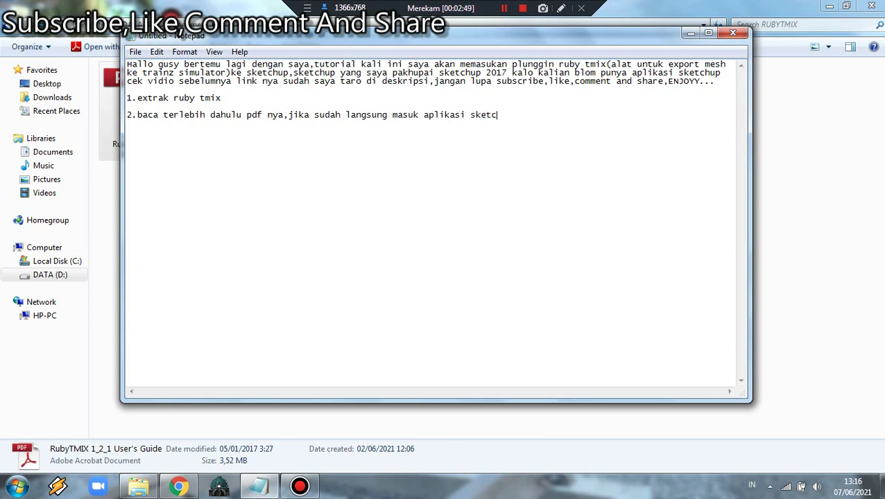
text(hup)
click(690, 33)
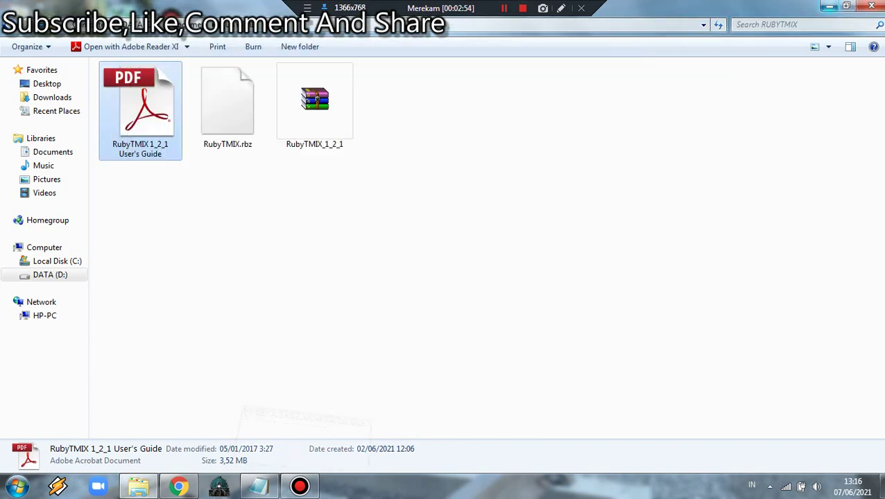
Add the line 'untuk link ruby tmix sudah ada di deskripsi' below step 2 and minimize Notepad
click(138, 486)
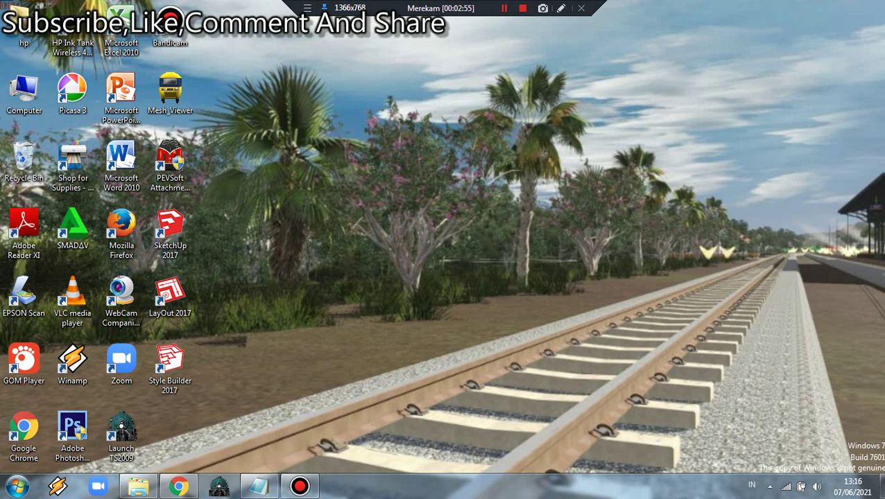
click(259, 486)
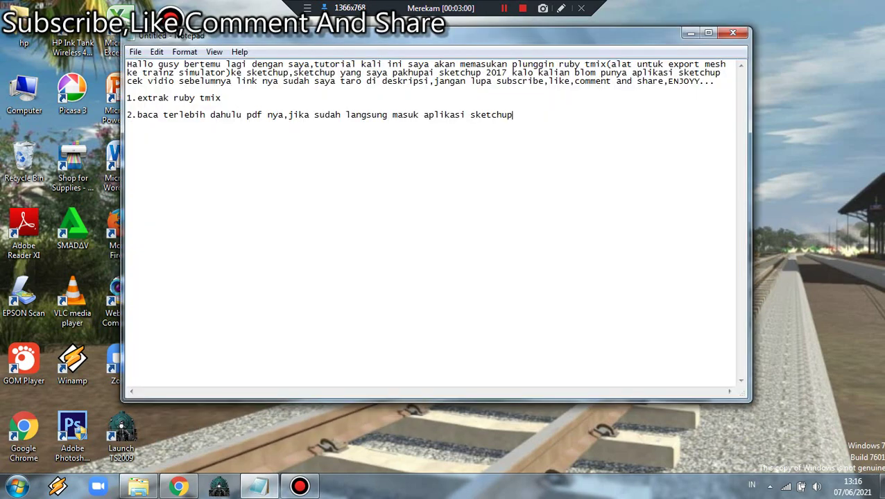
key(Return)
key(Return)
text(untu)
text(k link )
text(ruby )
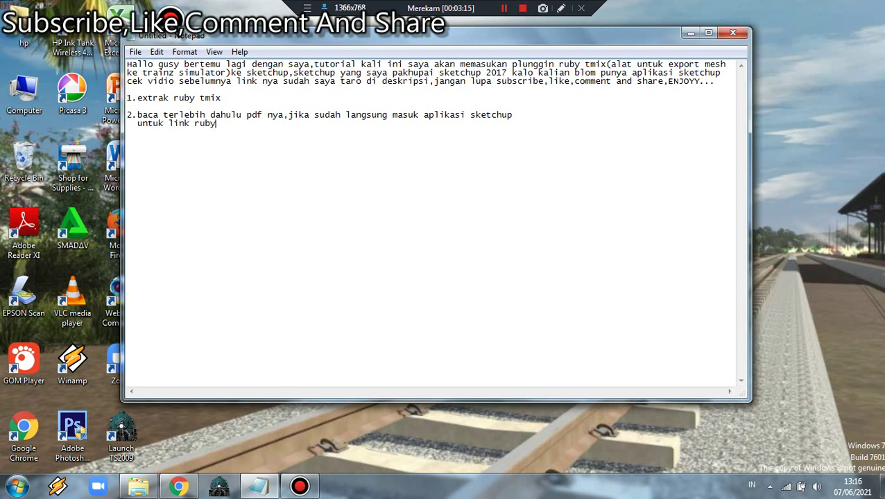
text(tm)
text(i)
text(x )
text(sudah)
text( ada di)
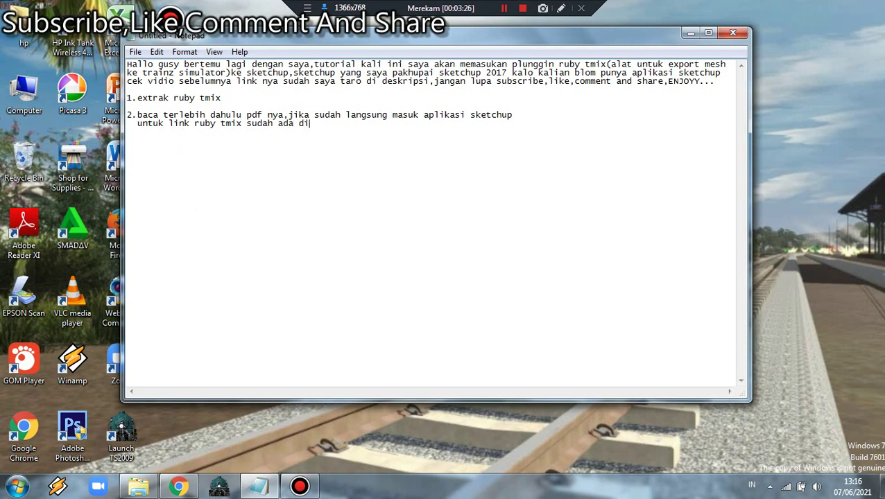
text(h)
key(BackSpace)
text(des)
text(kripsi)
click(690, 32)
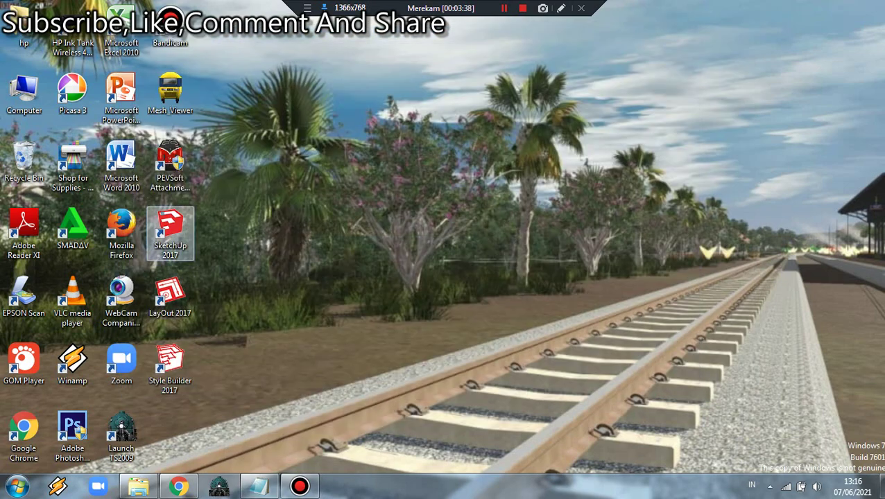
click(170, 233)
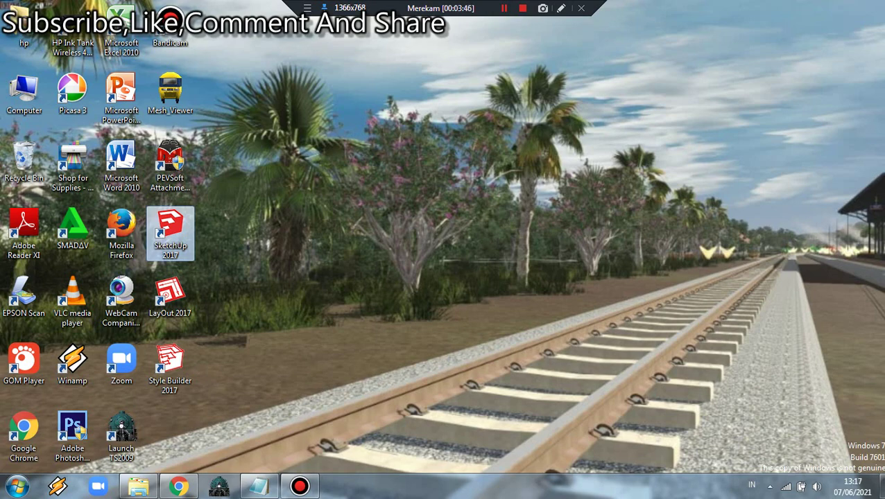
click(170, 233)
Refresh the desktop, then append ',maaf jika lama' to the Notepad steps and minimize it
right_click(321, 226)
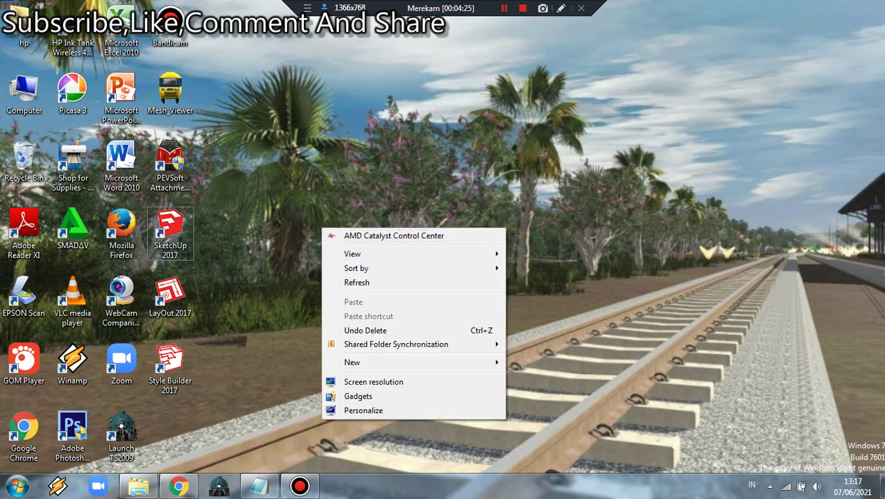
click(347, 282)
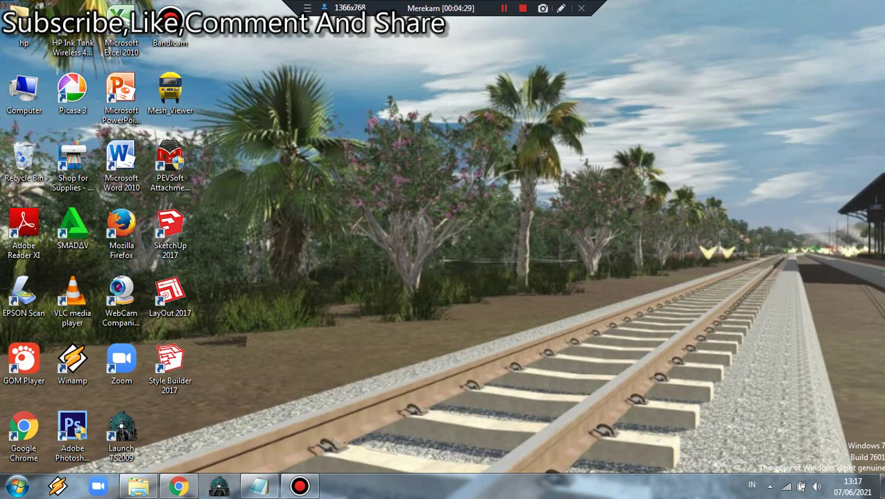
click(259, 486)
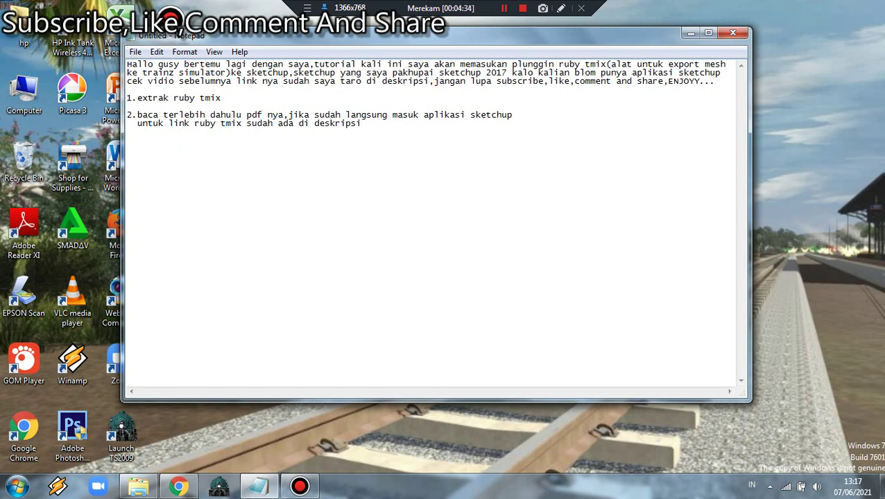
text(,maaf )
text(jika )
text(lama)
click(690, 32)
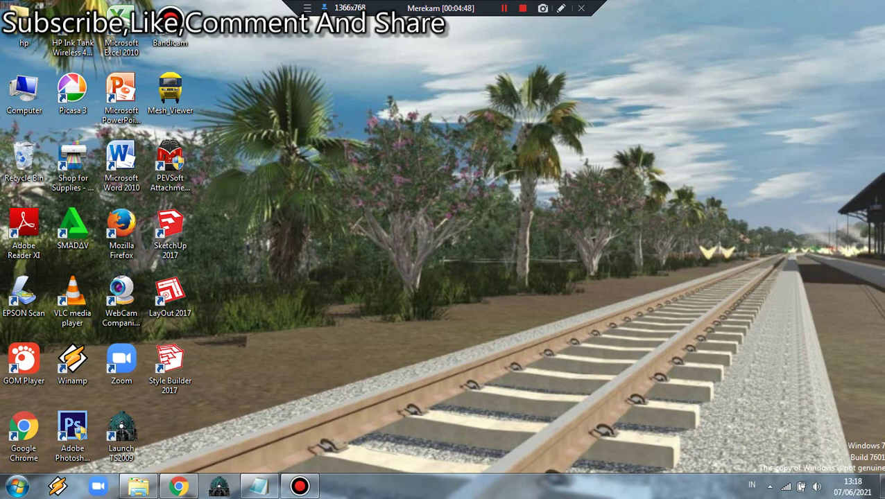
Refresh the desktop repeatedly from its right-click menu
right_click(290, 149)
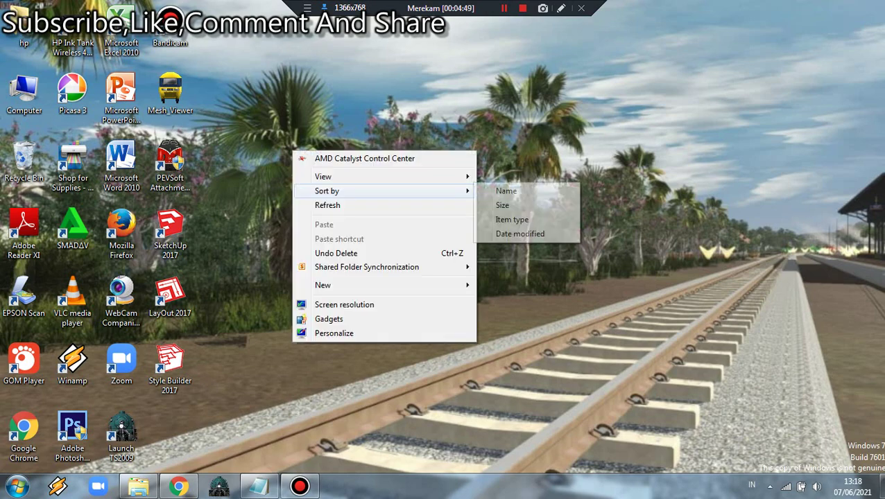
click(351, 203)
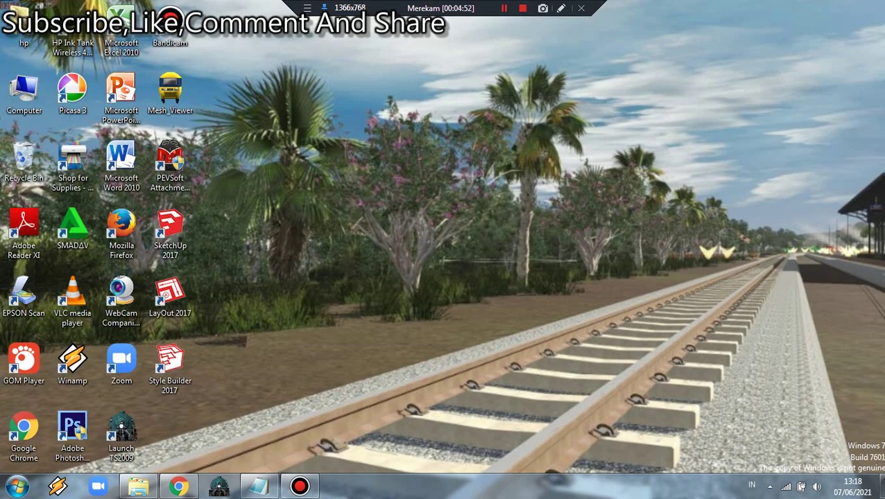
right_click(392, 152)
click(419, 205)
right_click(357, 151)
click(412, 208)
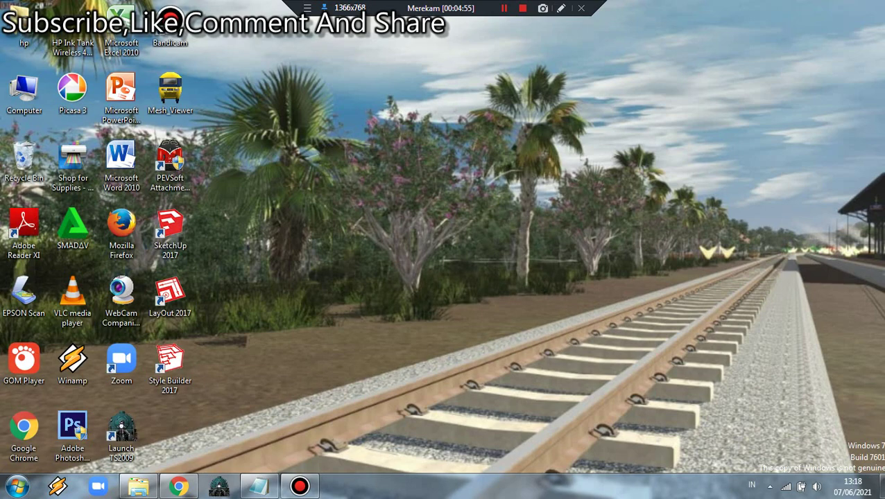
right_click(323, 121)
click(406, 177)
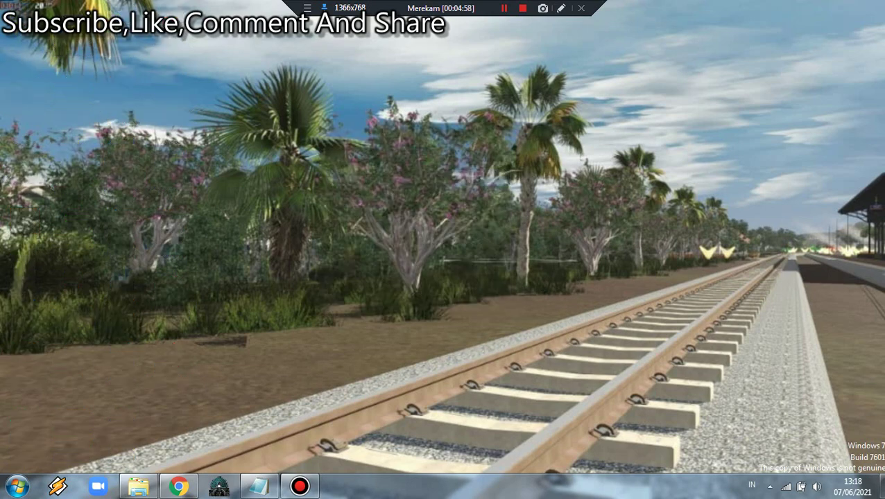
right_click(323, 211)
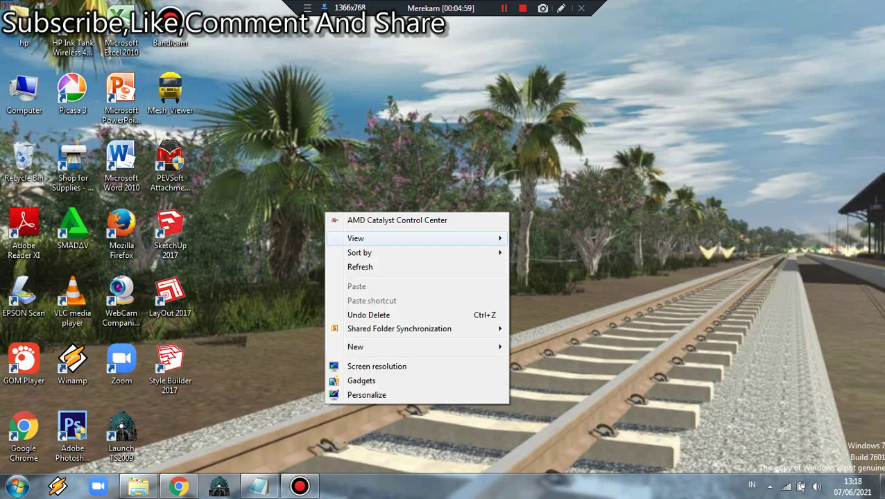
click(375, 262)
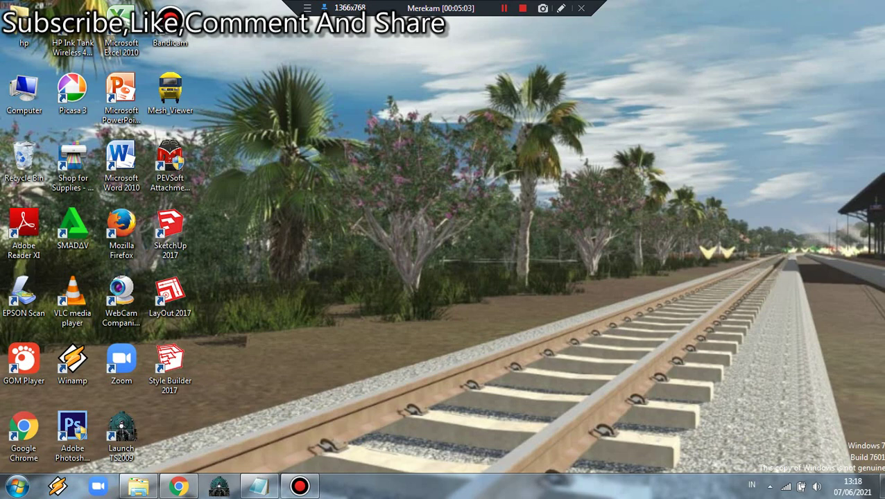
Bring up and close the RubyTMIX folder window, then refresh the desktop again
click(138, 487)
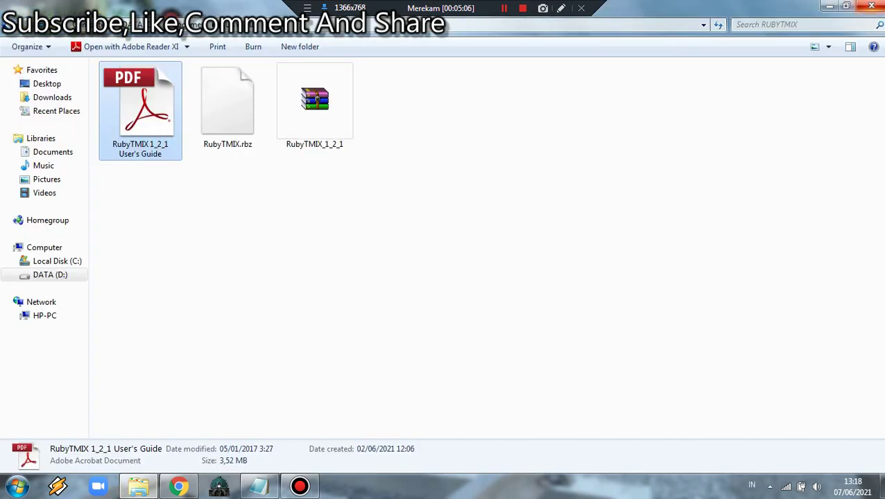
click(871, 6)
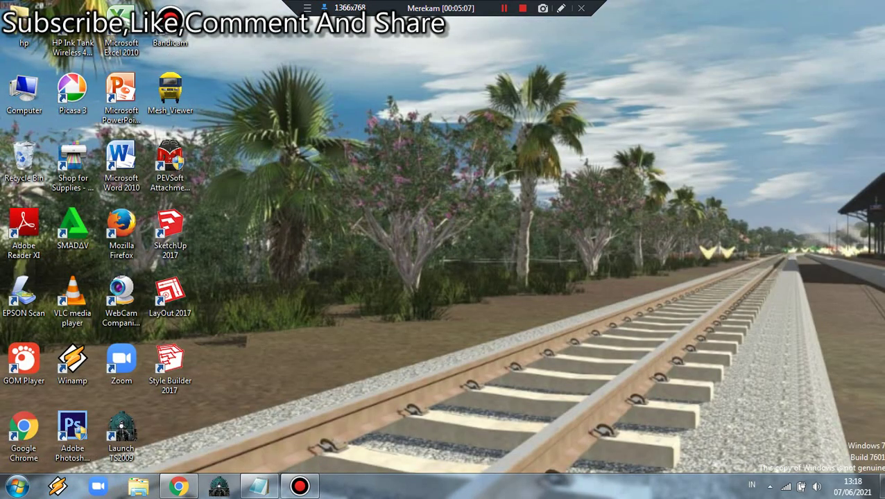
right_click(429, 227)
click(465, 282)
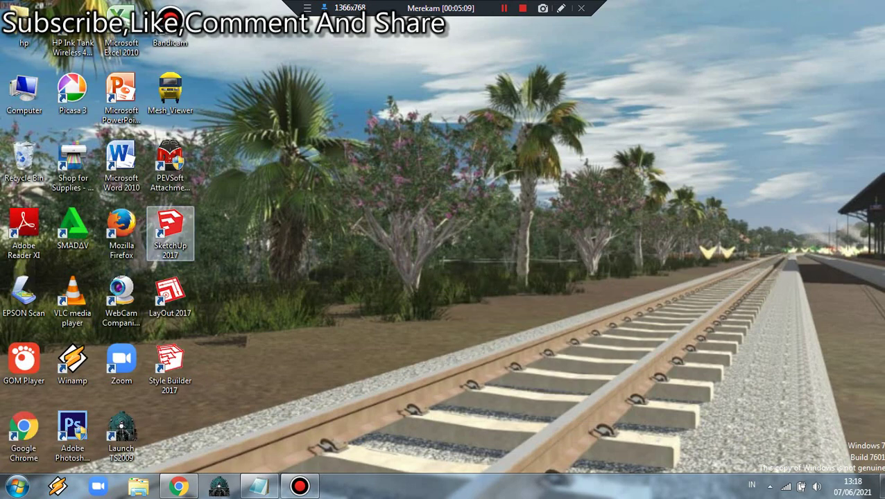
drag(168, 230, 174, 233)
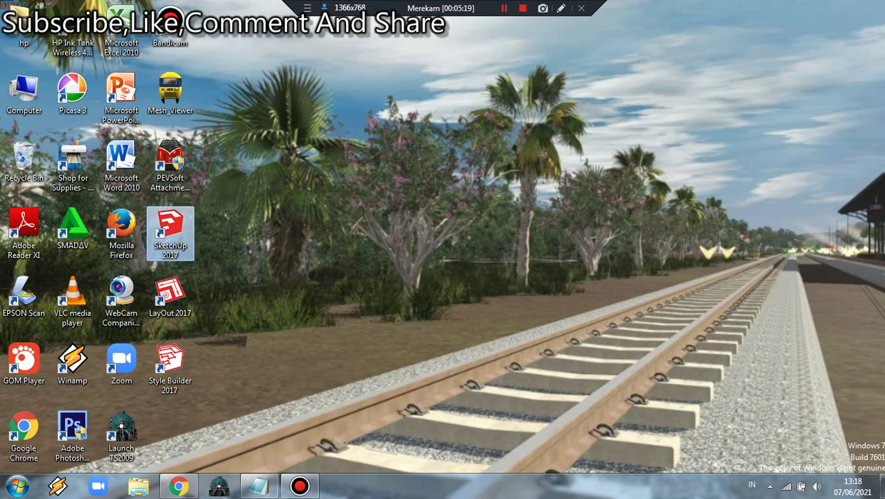
right_click(387, 161)
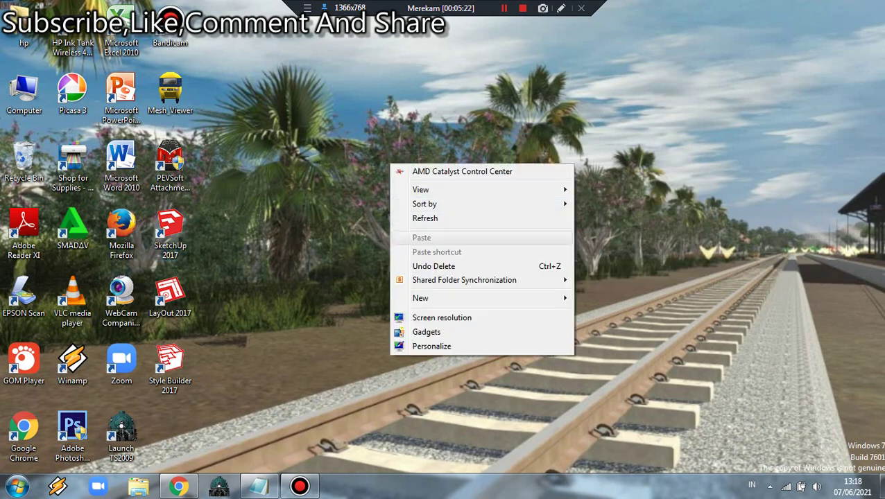
click(444, 217)
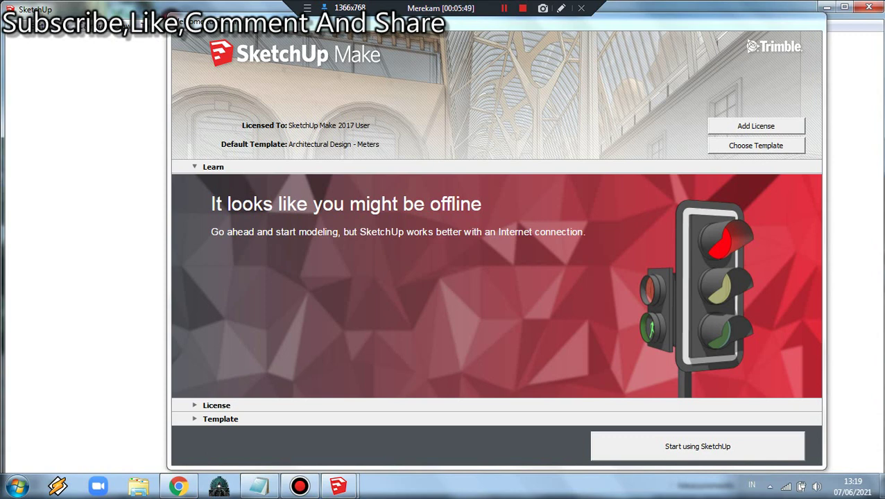
Choose 'Start using SketchUp' on the welcome screen to open an untitled model
click(669, 444)
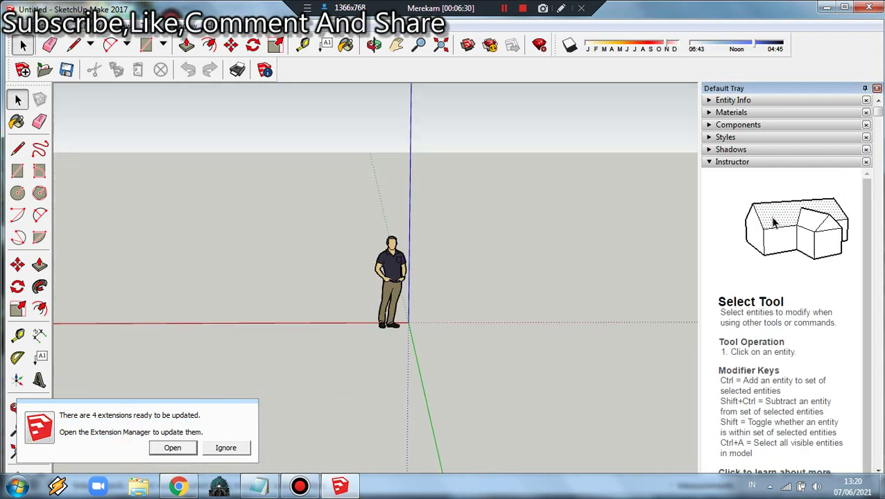
Start step 3 on a new line in the notes, correcting its number to '3.'
key(alt+Tab)
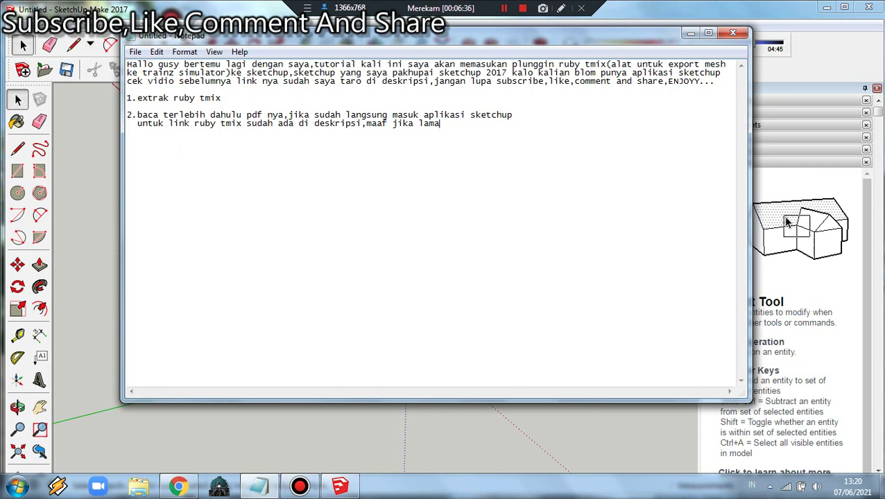
key(Return)
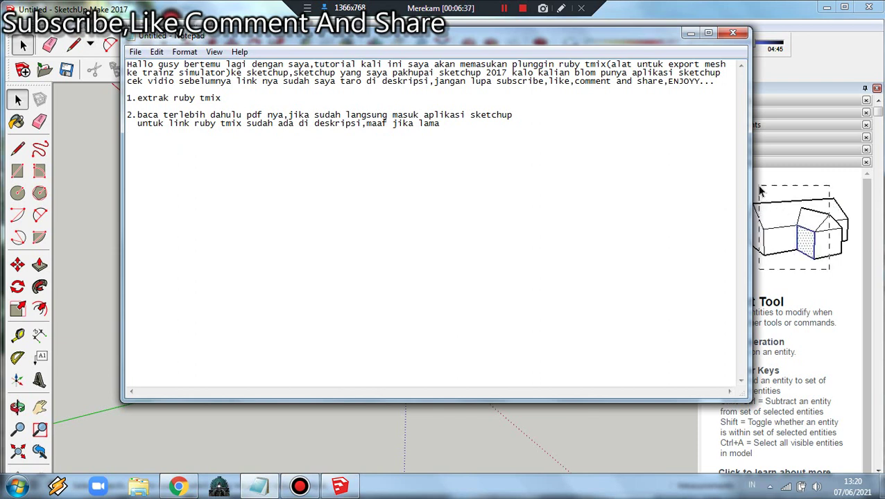
text(3,j)
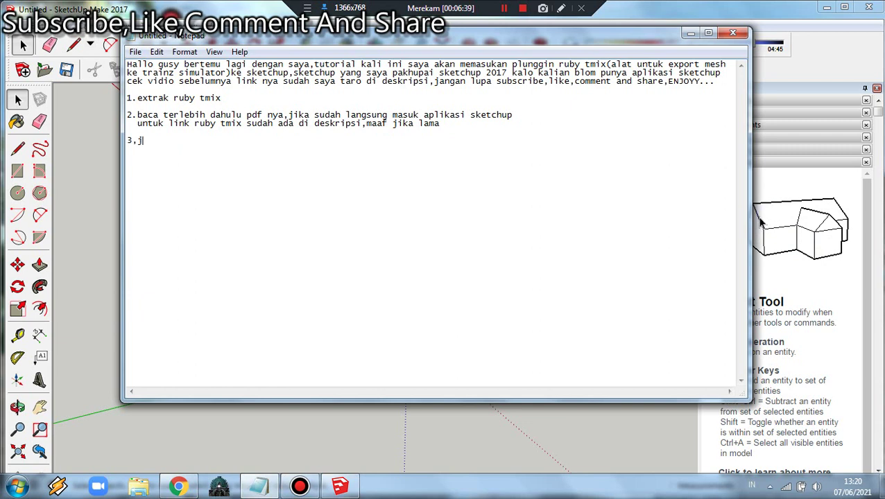
text(ika)
key(BackSpace)
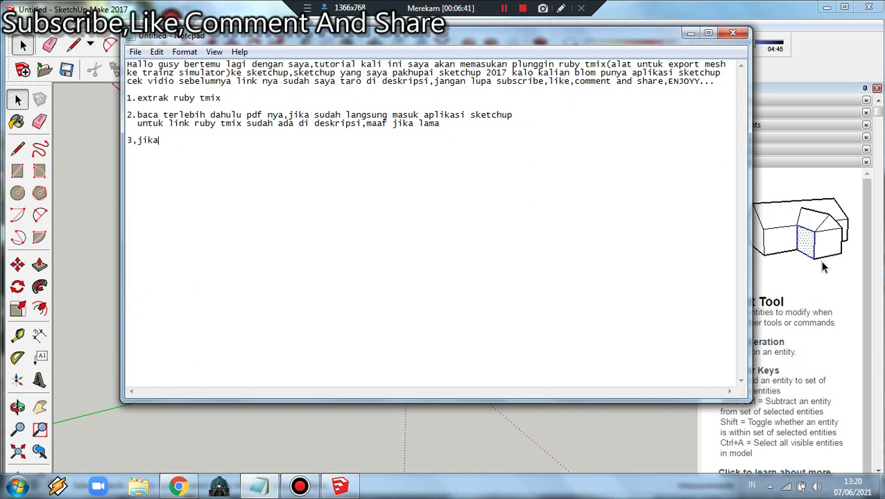
key(Left)
key(Left)
key(Left)
key(BackSpace)
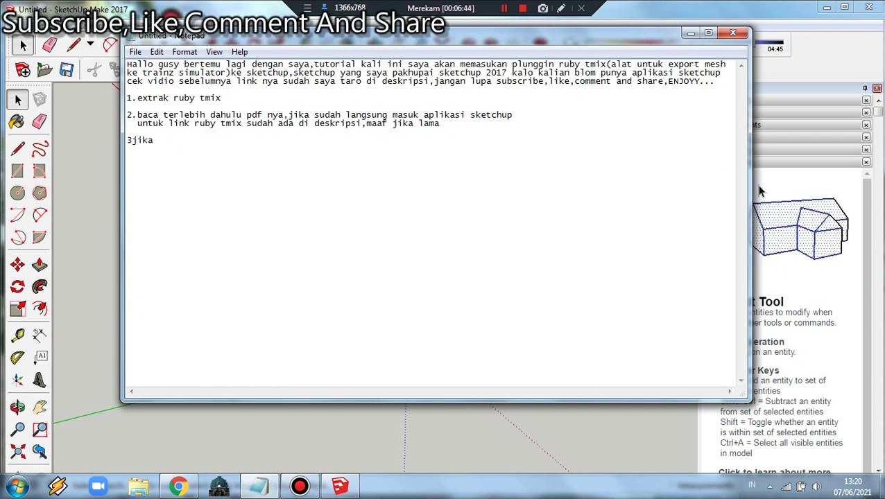
text(.)
key(Return)
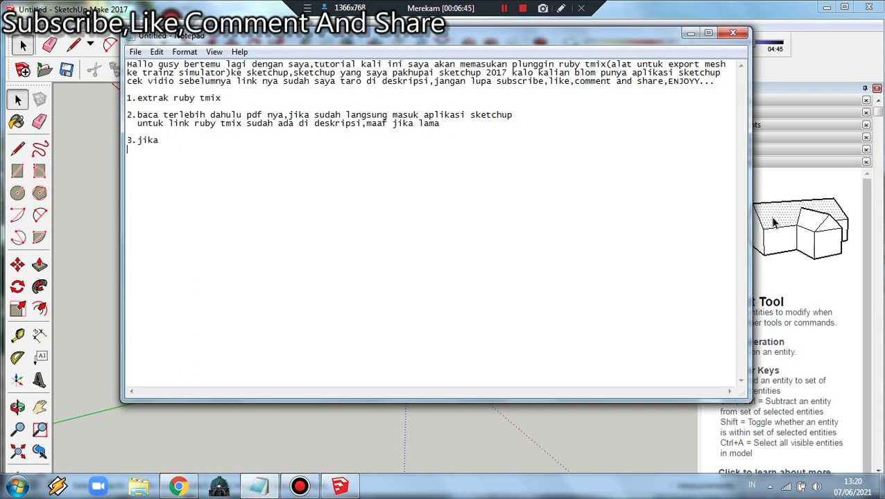
key(BackSpace)
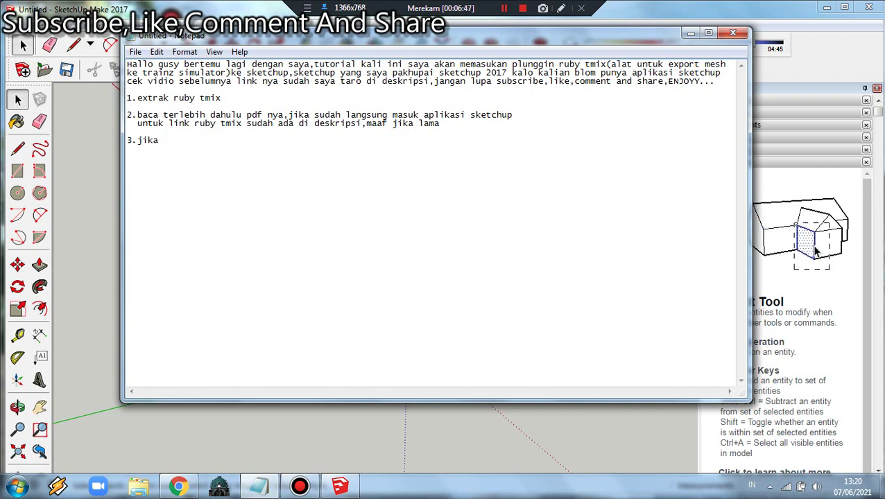
Write step 3 as 'jika sudah masuk ke aplikasi sketchup pilih windows', fixing the 'aplikasi' typo
text(sudah m)
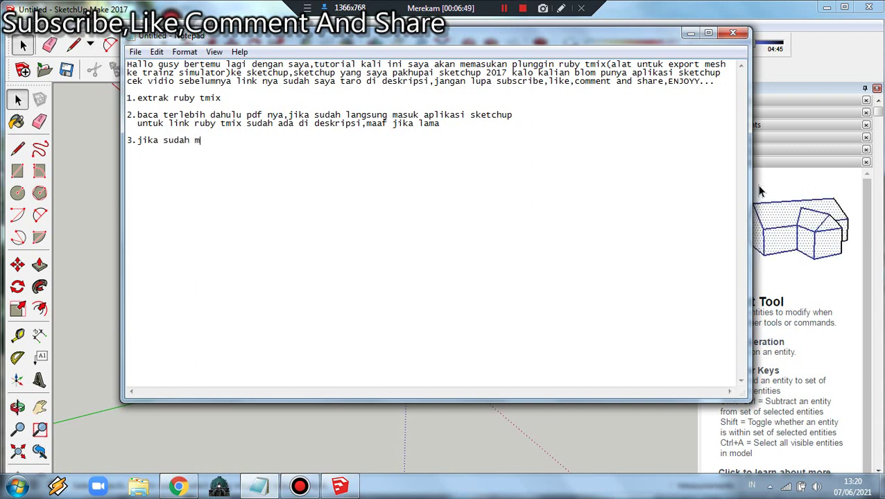
text(asuk k)
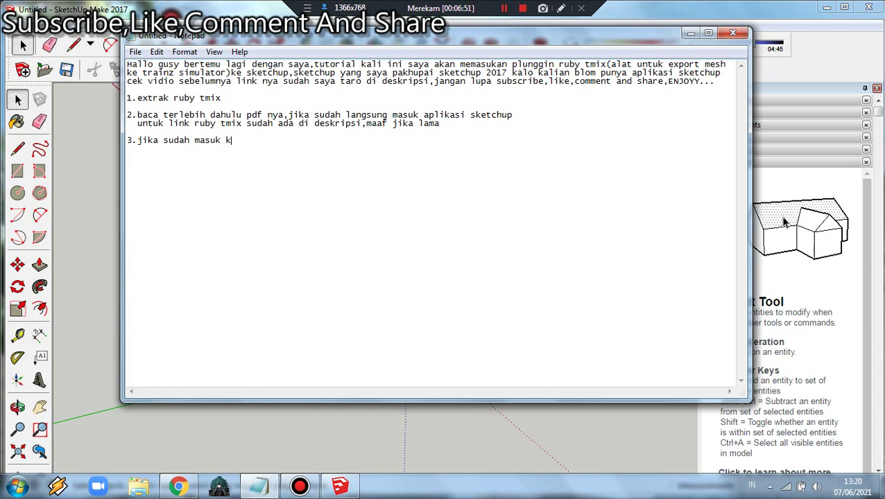
text(e aplki)
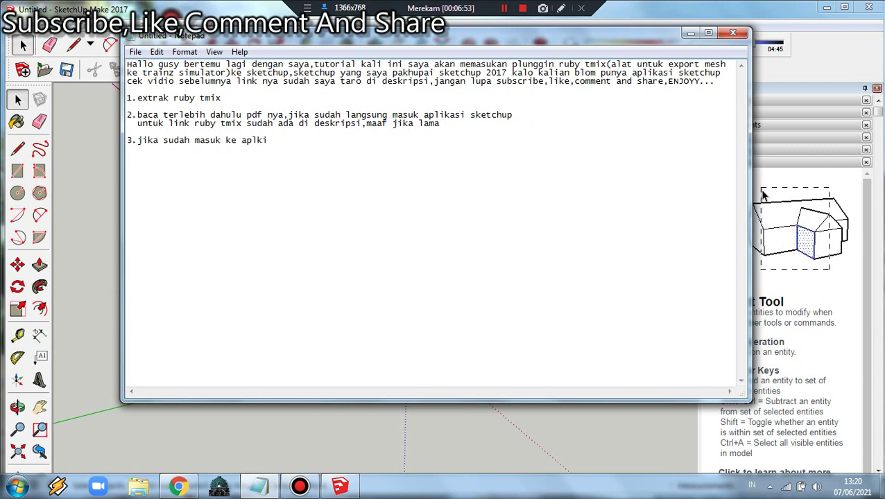
key(BackSpace)
key(BackSpace)
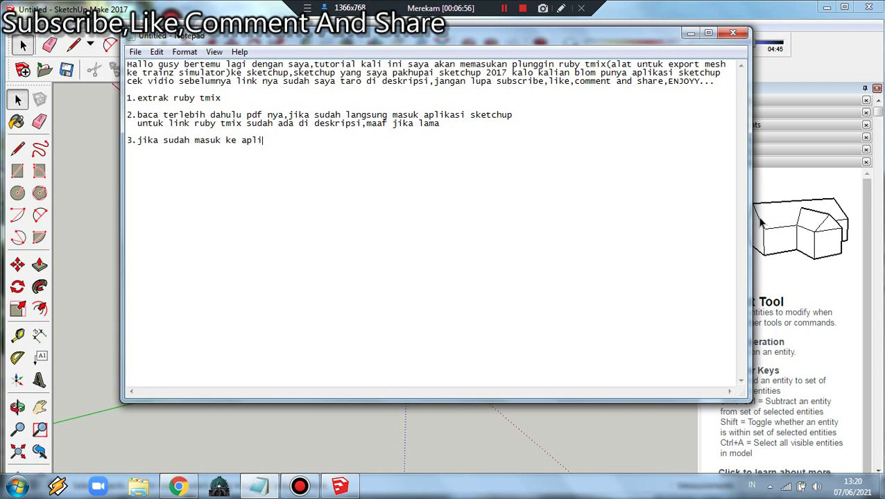
text(kasi)
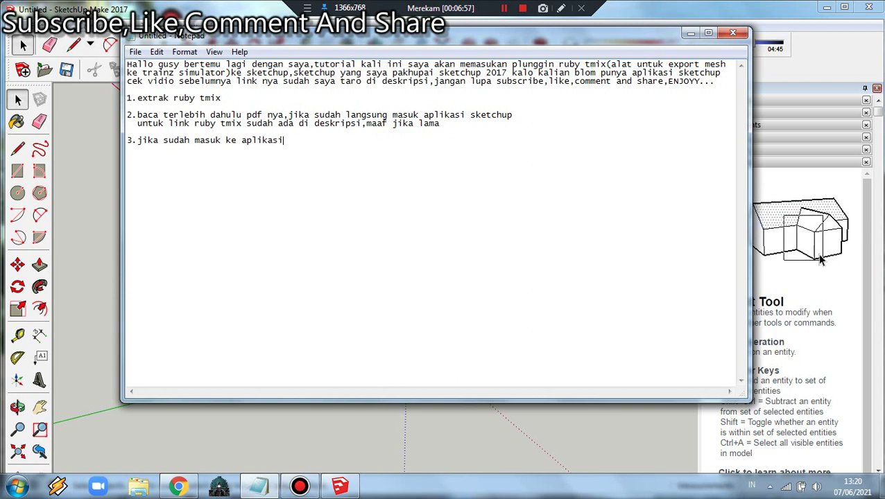
text( sket)
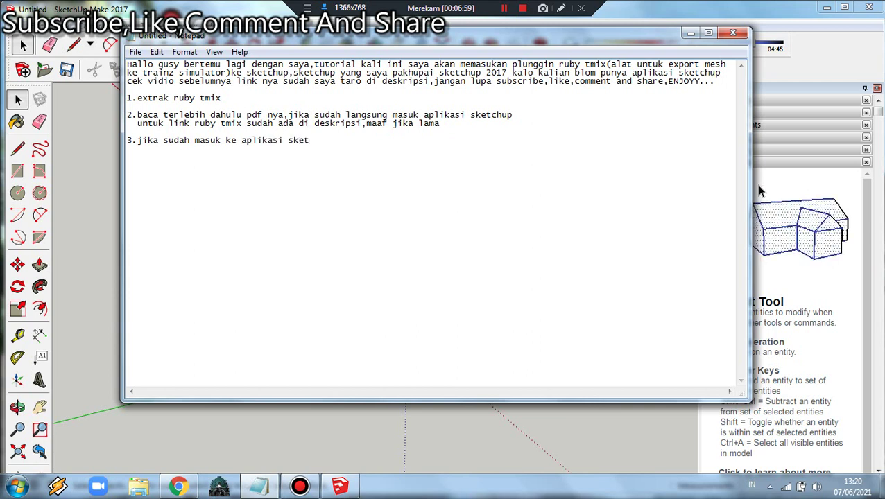
text(chup)
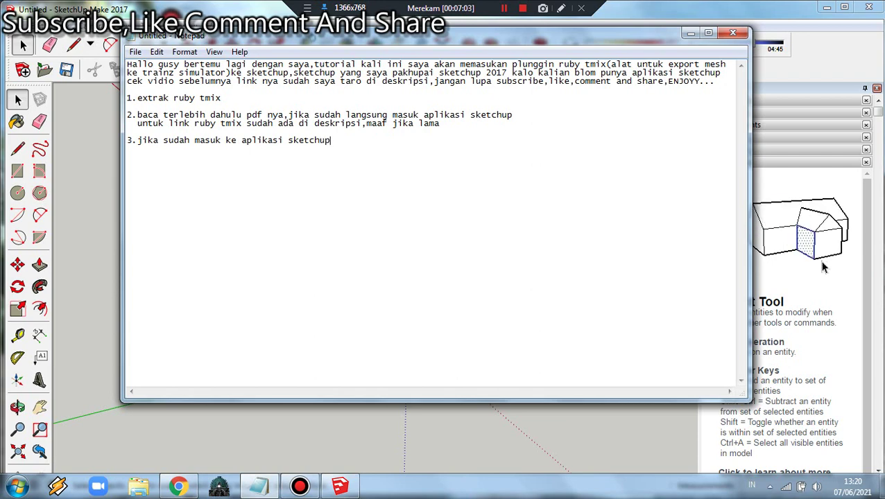
drag(416, 33, 372, 59)
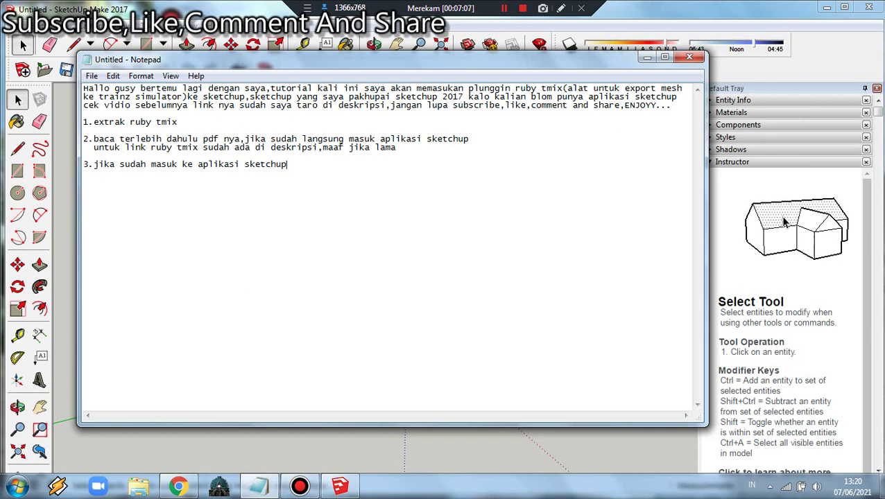
text( p)
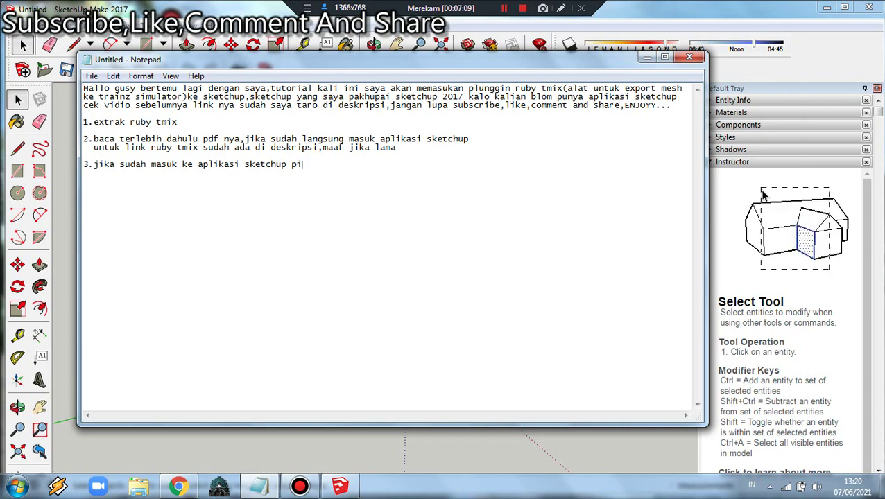
text(ilih )
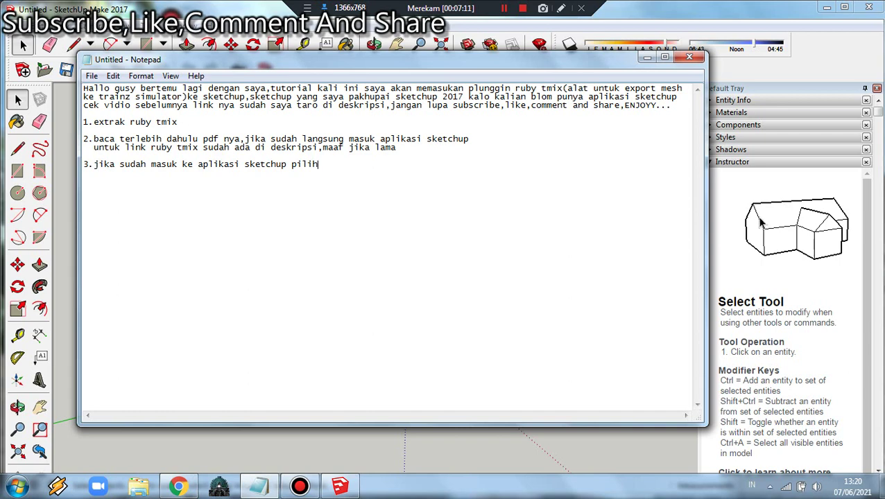
text(windo)
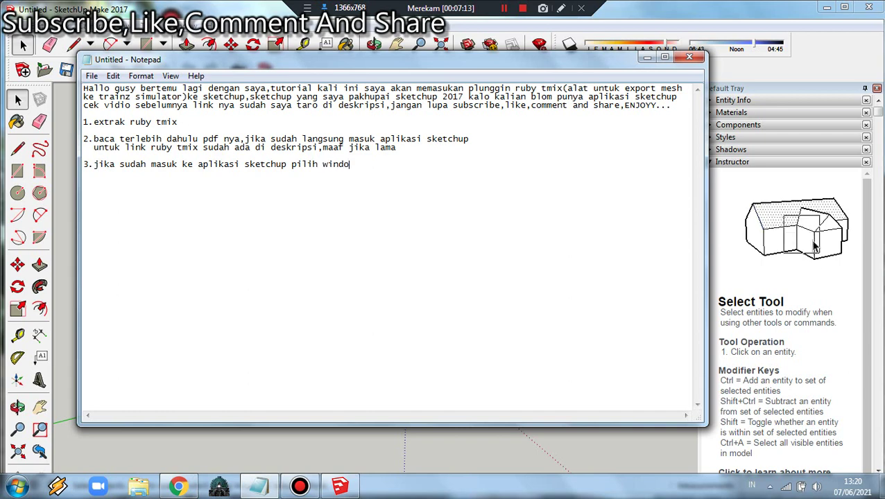
text(ws)
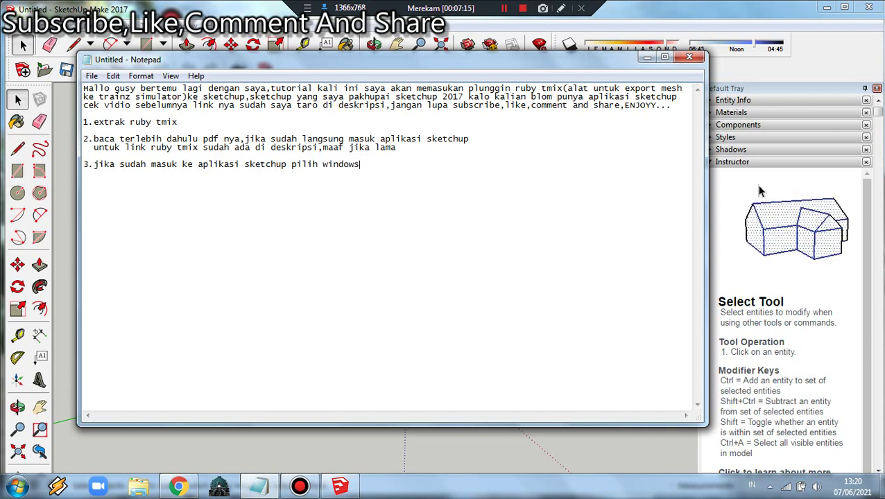
Extend step 3 in the notes to read 'pilih windows>extension meneger'
click(647, 57)
key(alt+w)
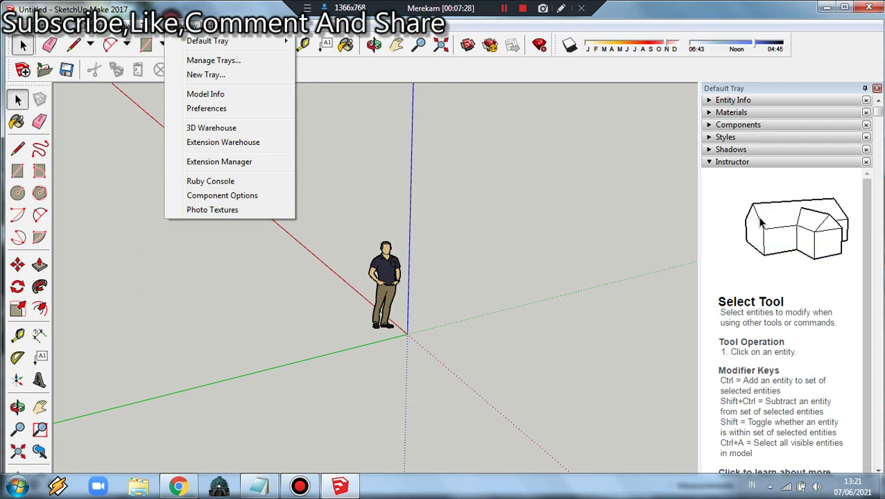
click(258, 485)
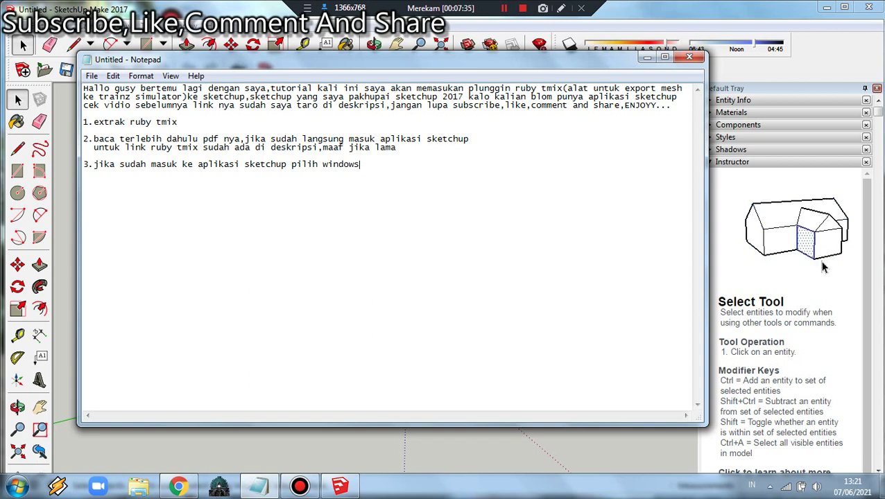
text(>)
drag(388, 59, 329, 86)
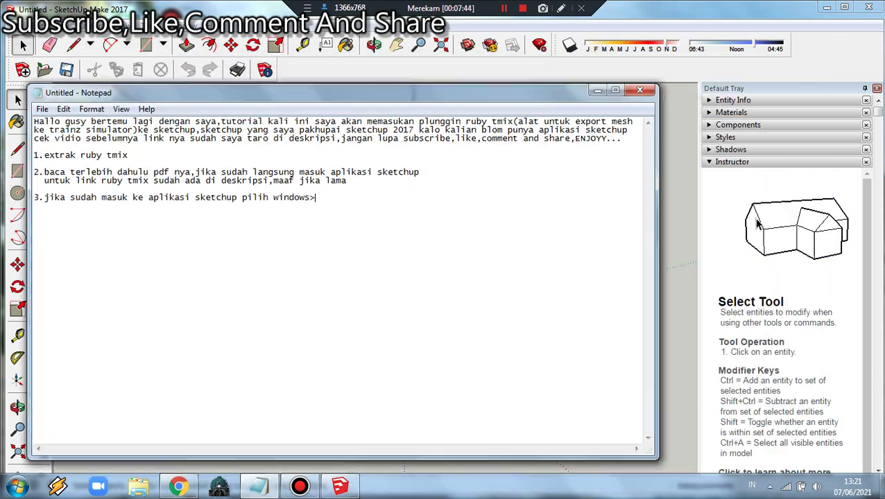
click(588, 84)
click(179, 24)
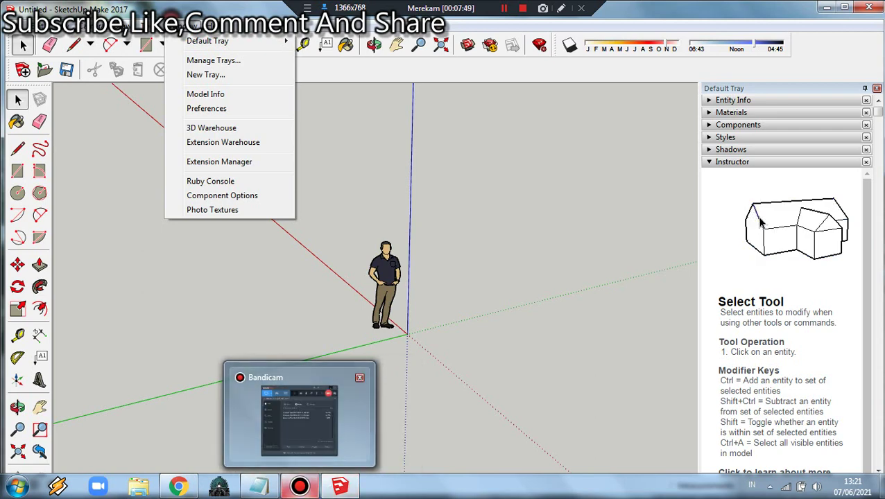
click(260, 485)
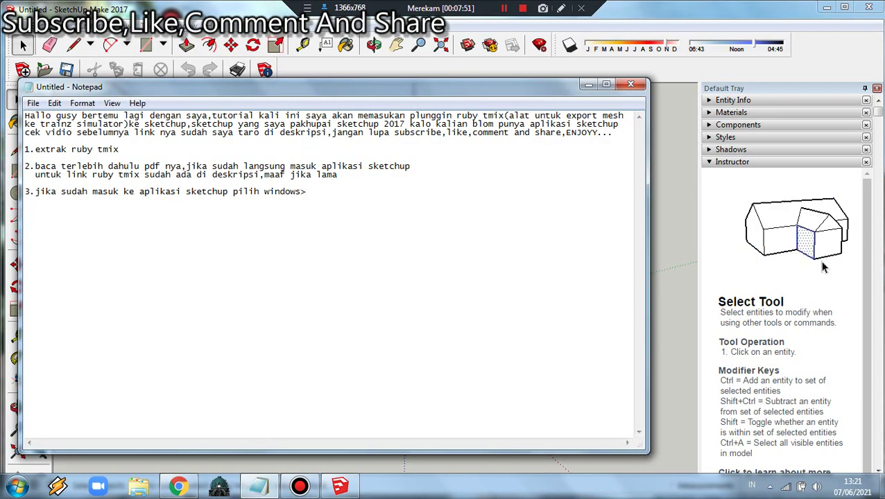
text(ex)
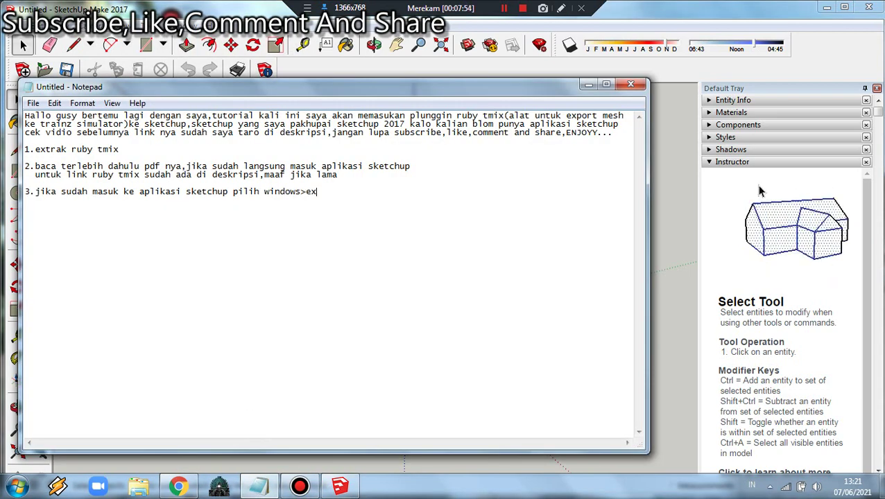
text(tension)
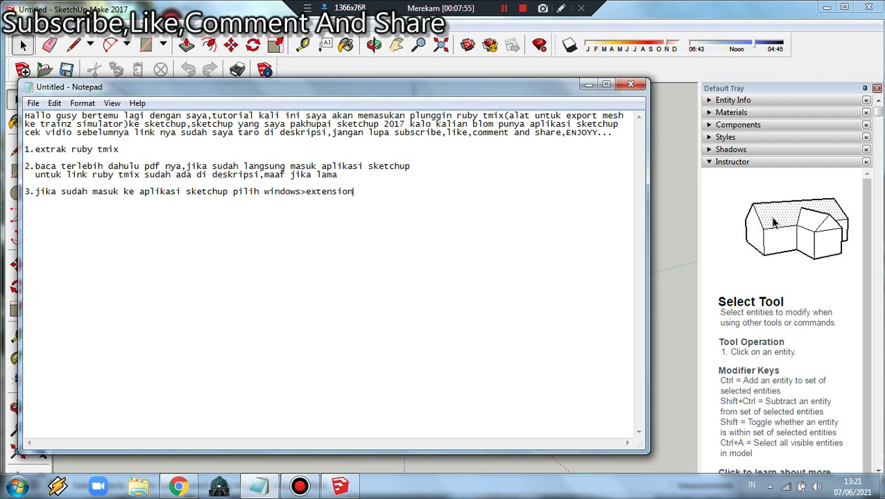
text( mene)
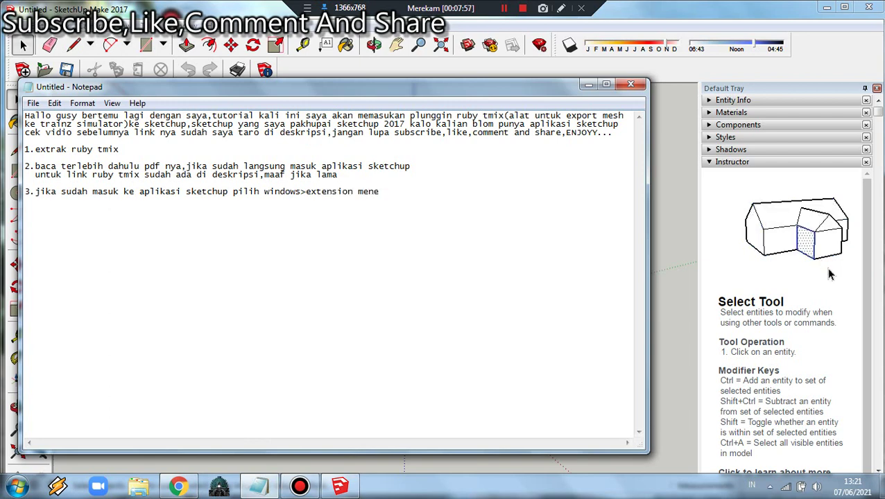
text(ger)
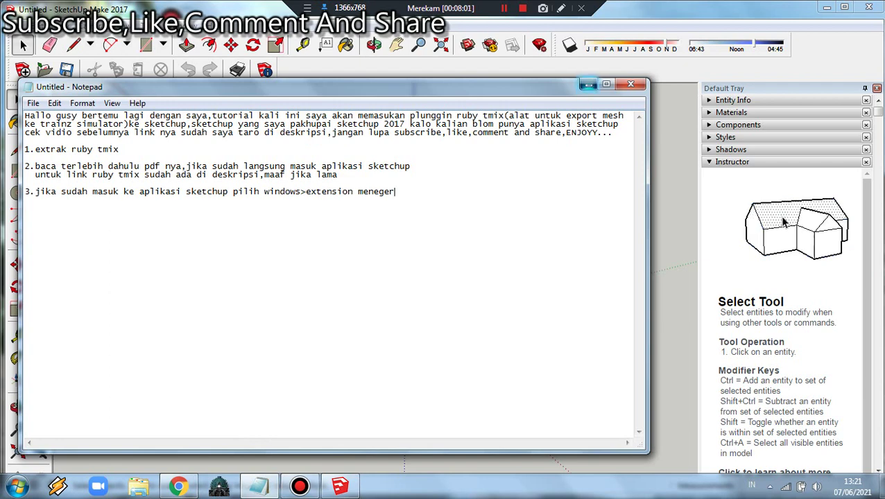
Open SketchUp's Extension Manager from the Window menu, then return to the notes
click(588, 84)
click(177, 25)
key(Down)
key(Down)
key(Down)
key(Down)
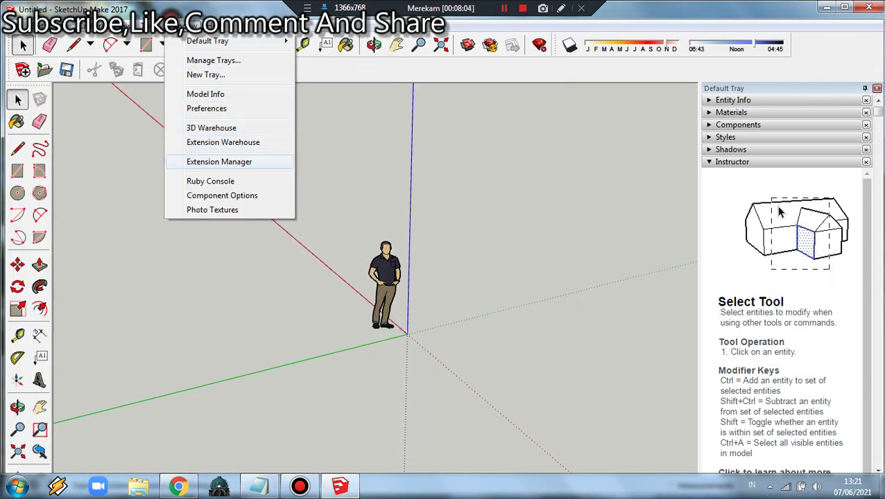
key(Up)
key(Down)
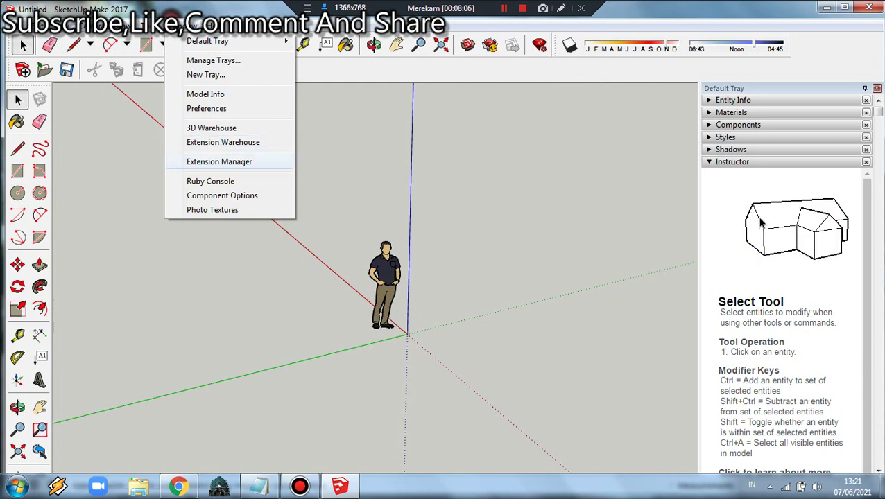
key(Return)
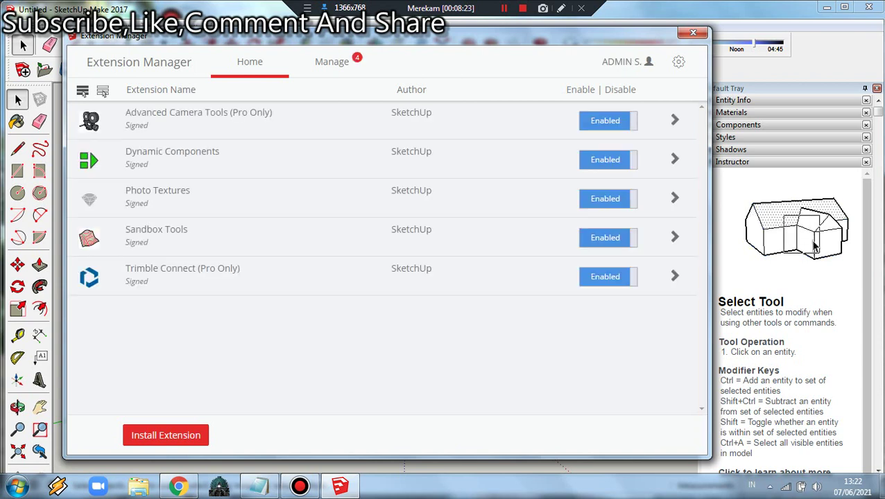
key(alt+Tab)
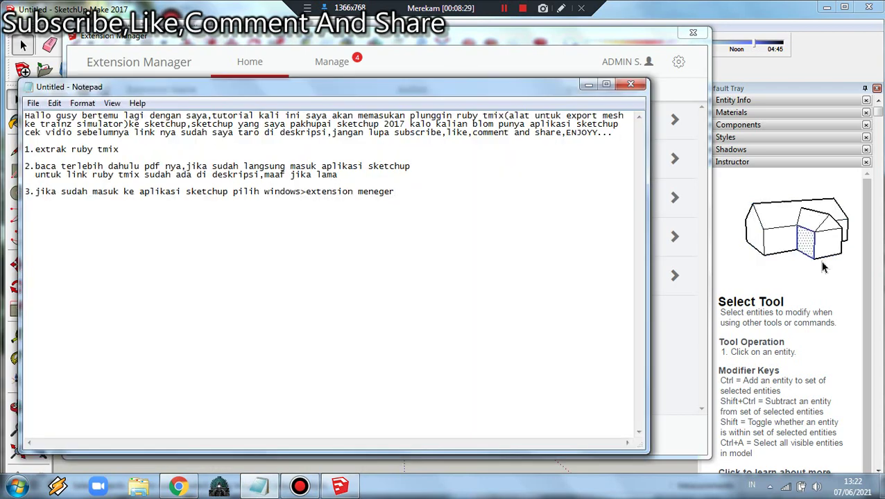
Append '>instal extension' to step 3, then start Install Extension in the Extension Manager
text(>)
mouse_move(277, 87)
mouse_down()
mouse_move(549, 86)
mouse_move(362, 87)
mouse_move(348, 106)
mouse_up()
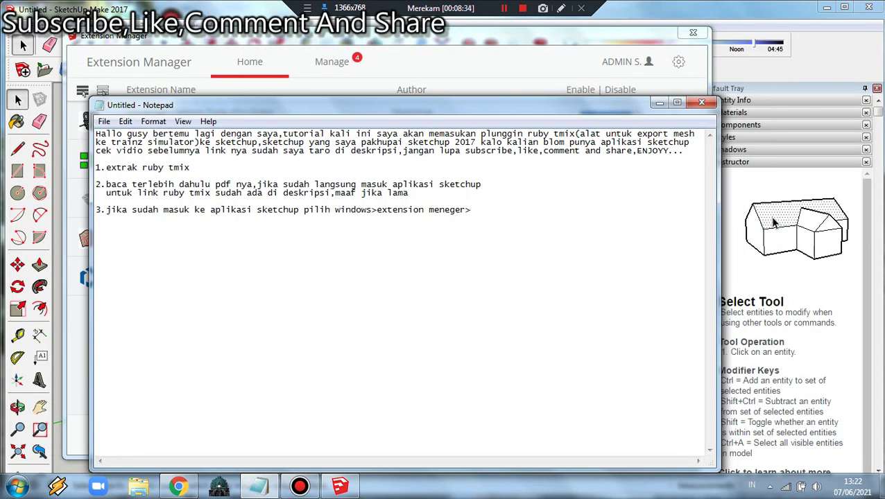
text(instal)
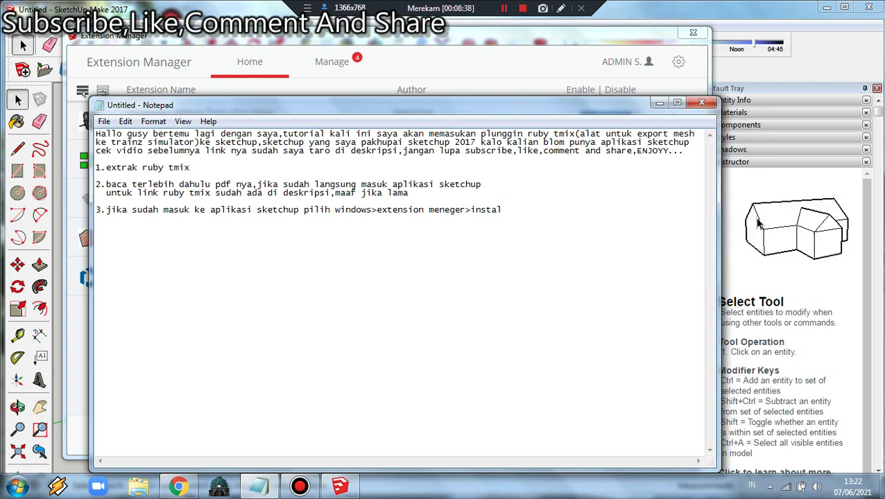
text( exten)
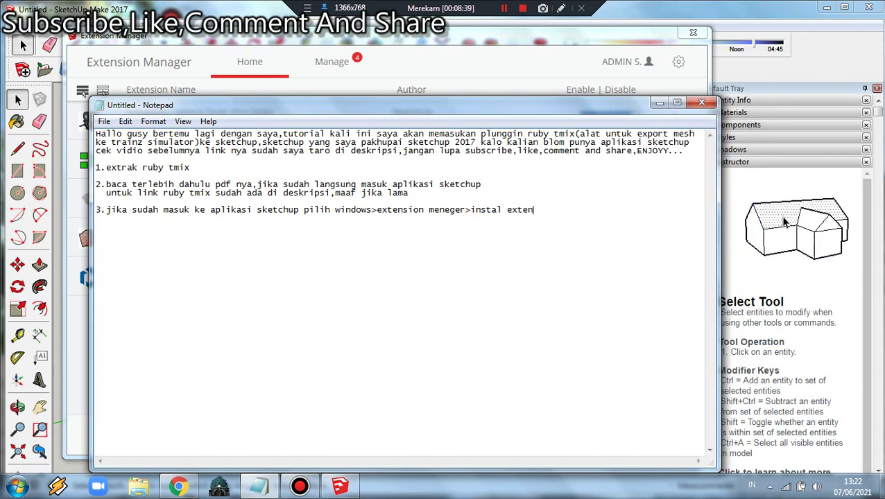
text(sion)
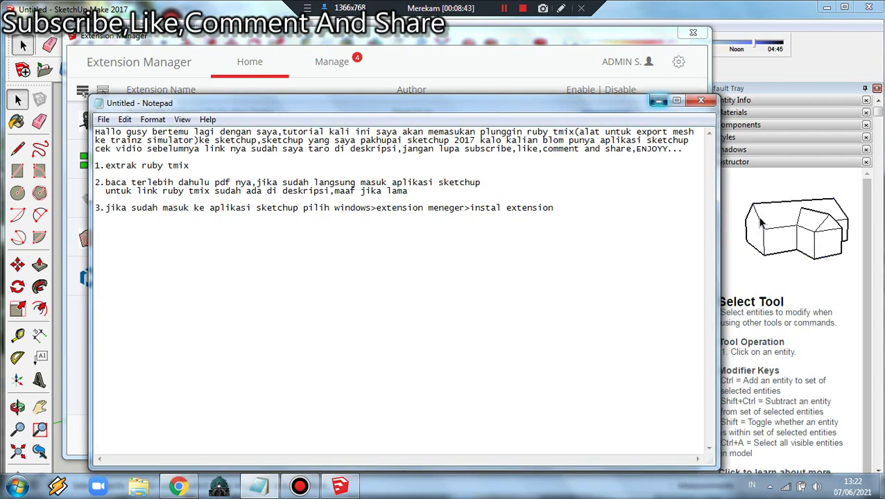
click(660, 103)
click(176, 433)
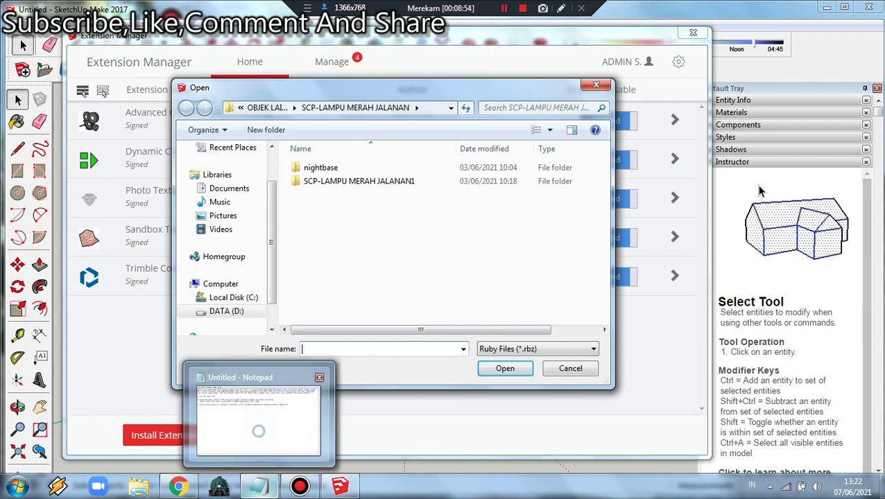
Continue step 3 with '>trus ke lokasi ruby tmix yang sudah diextrak', fixing a typo
click(258, 485)
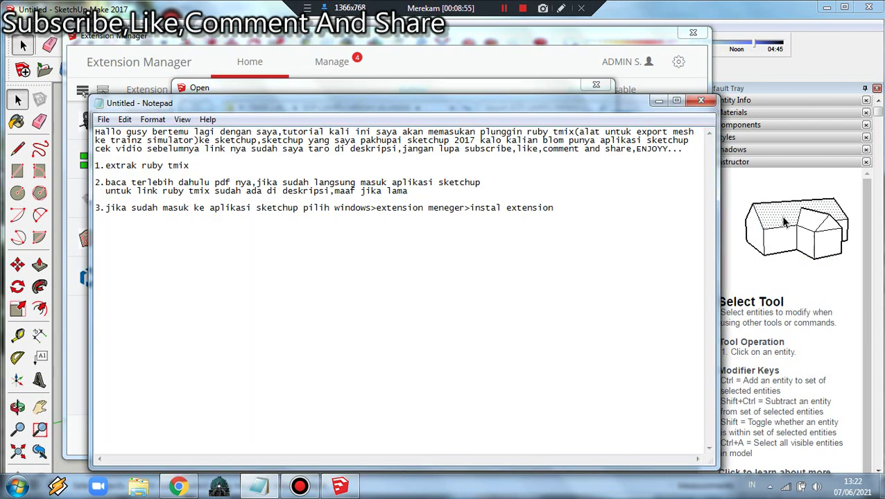
text(>p)
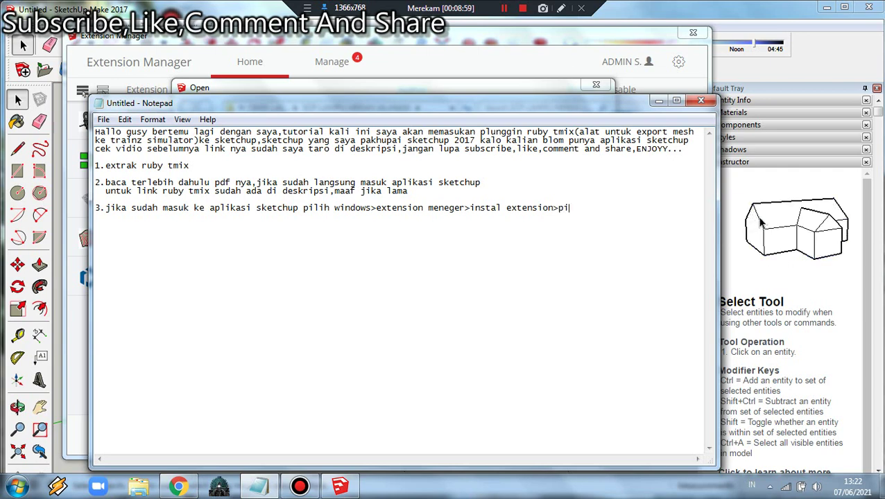
text(i)
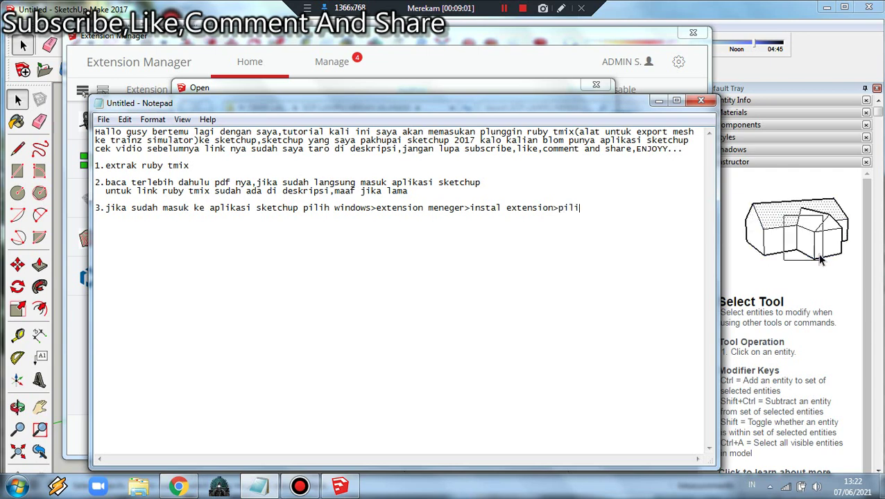
key(BackSpace)
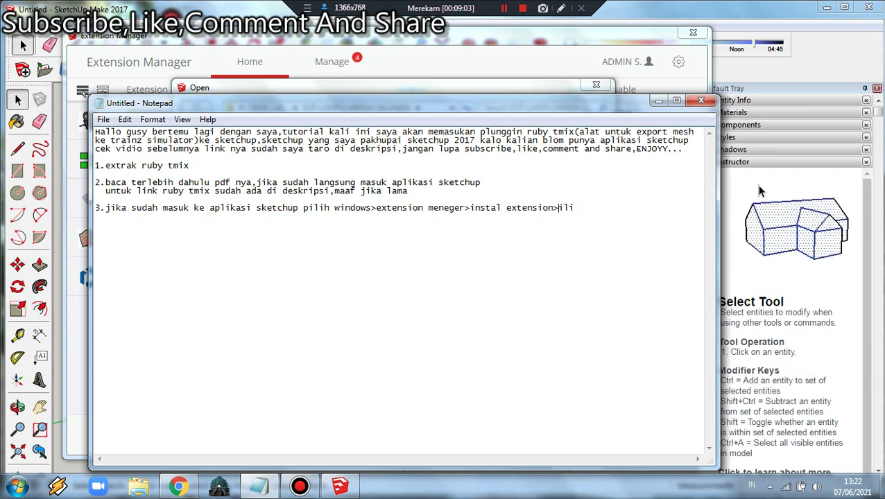
key(BackSpace)
key(BackSpace)
key(BackSpace)
text(tr)
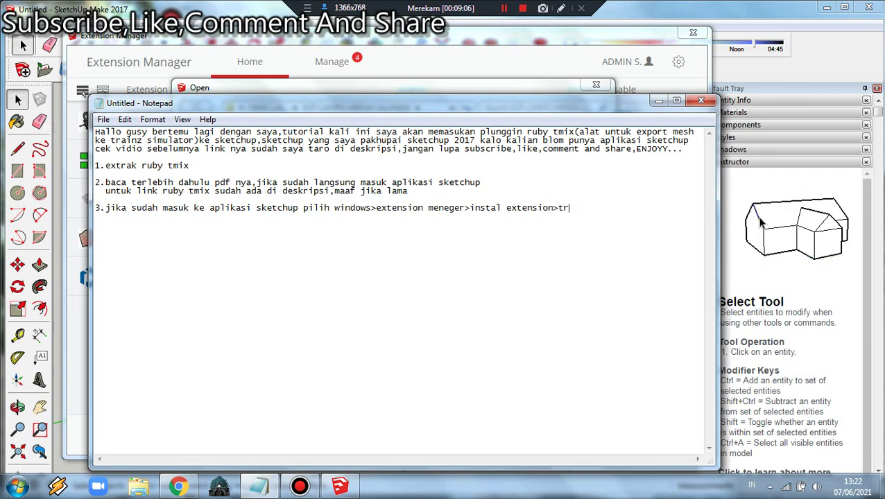
text(us ke l)
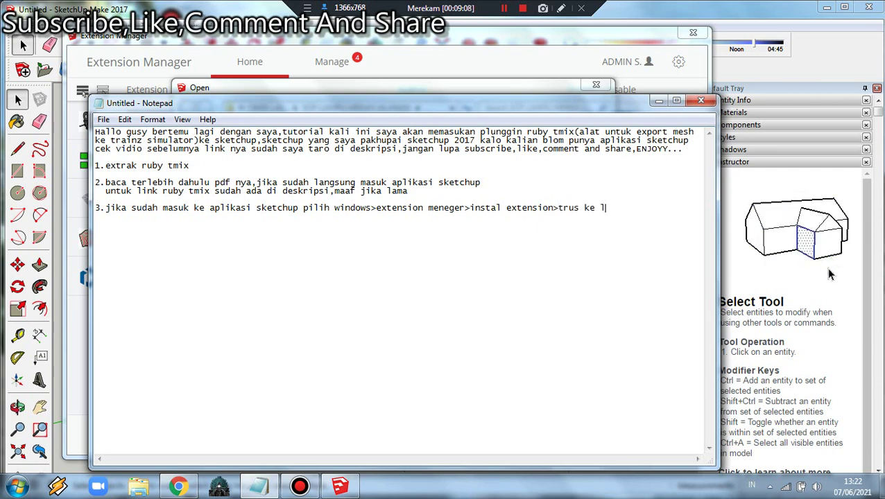
text(okasi)
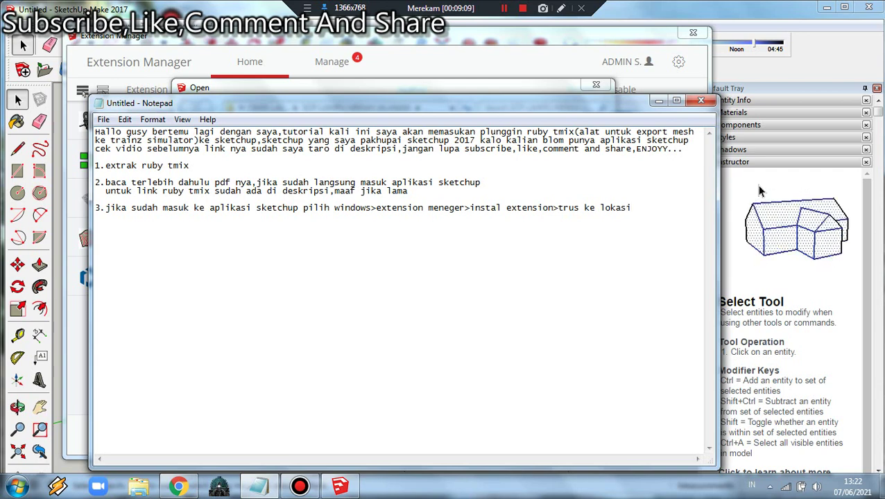
text( r)
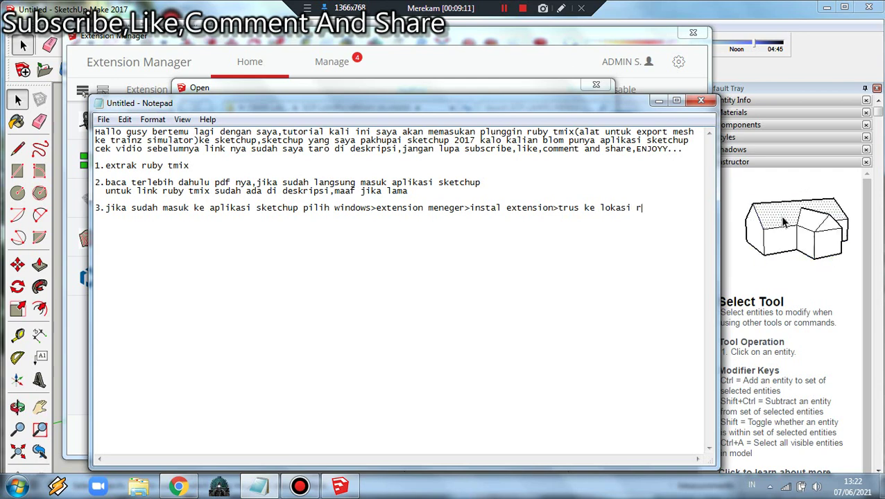
text(uby t)
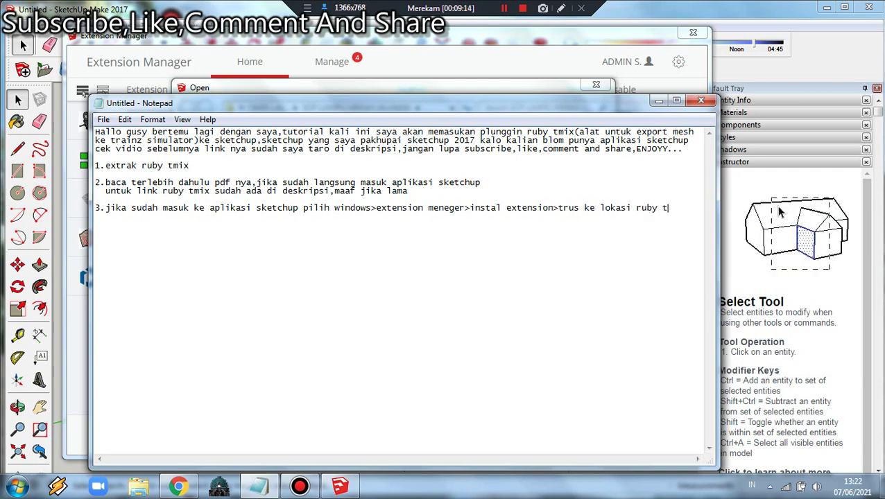
text(mix )
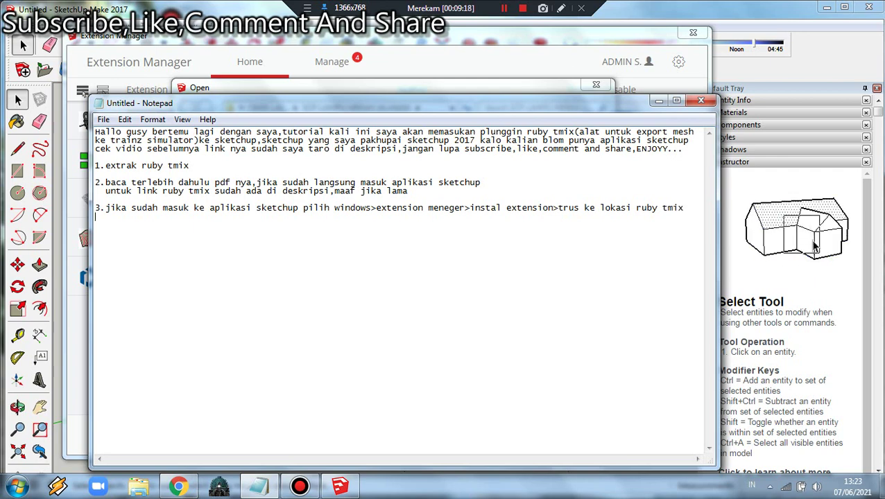
text(  yan)
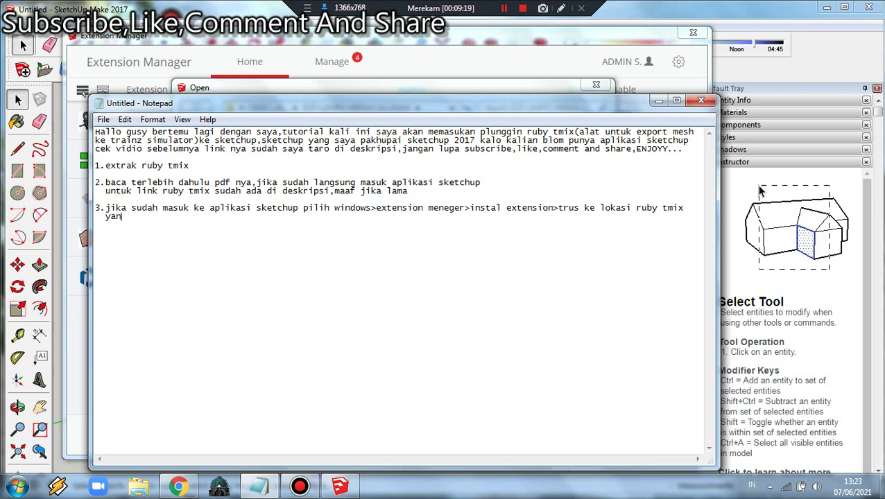
text(g sudah )
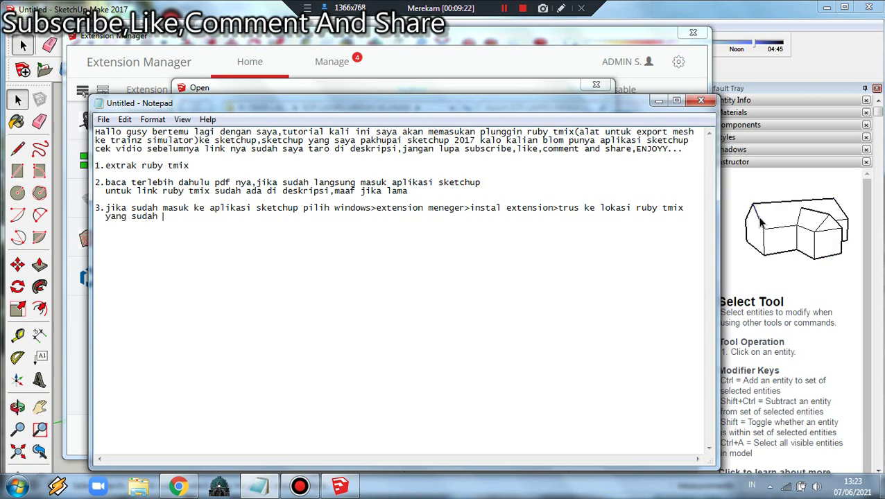
text(diextr)
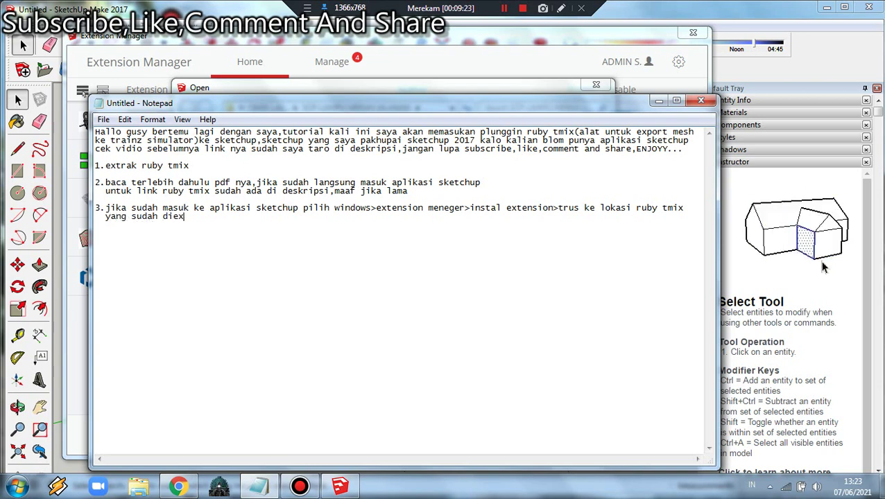
text(ak)
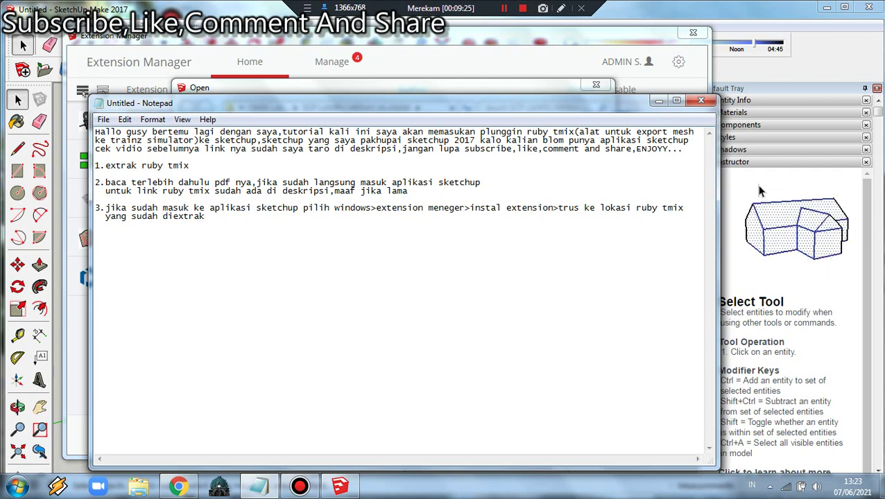
Browse to DATA (D:) > Documen > RUBYTMIX and select RubyTMIX.rbz for installation
click(658, 101)
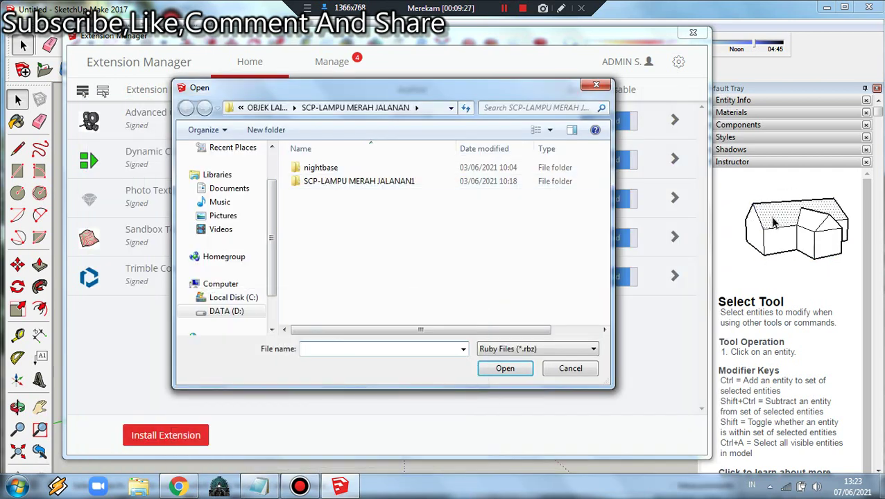
click(226, 311)
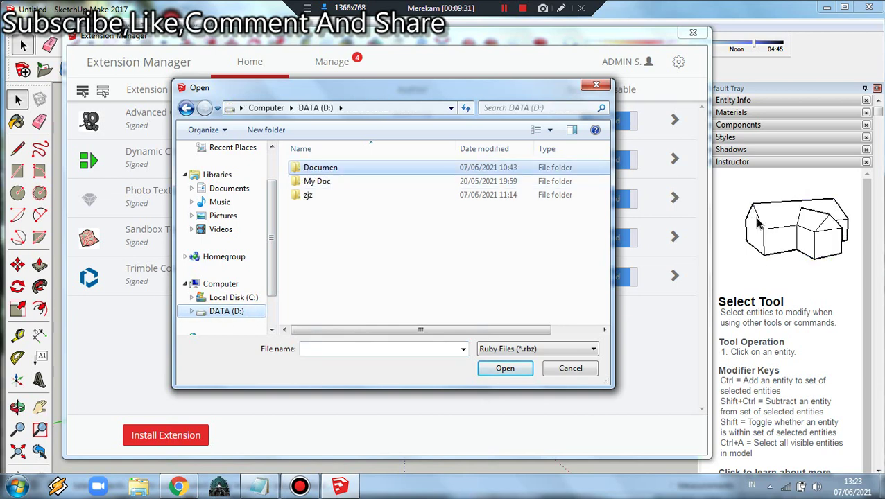
double_click(323, 168)
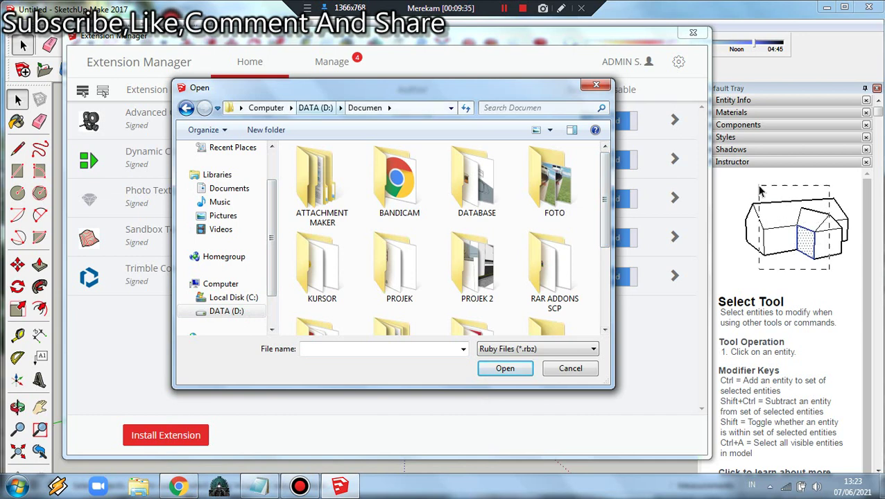
scroll(606, 217, down, 2)
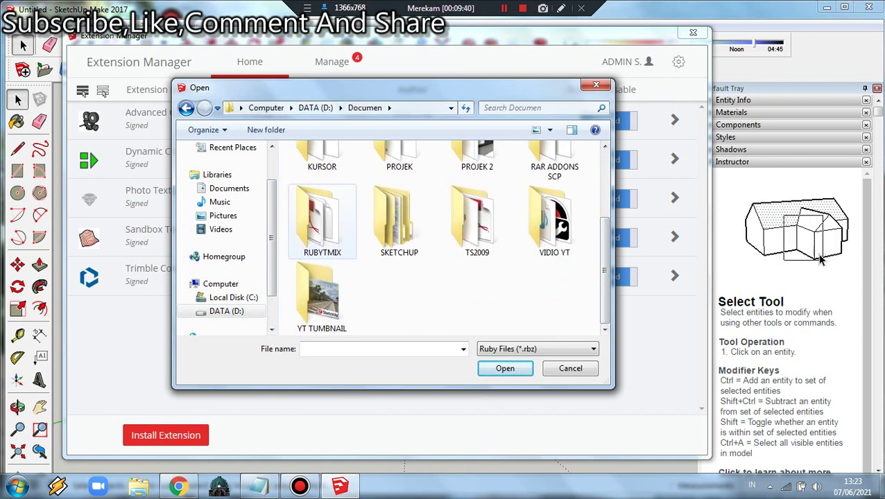
double_click(300, 208)
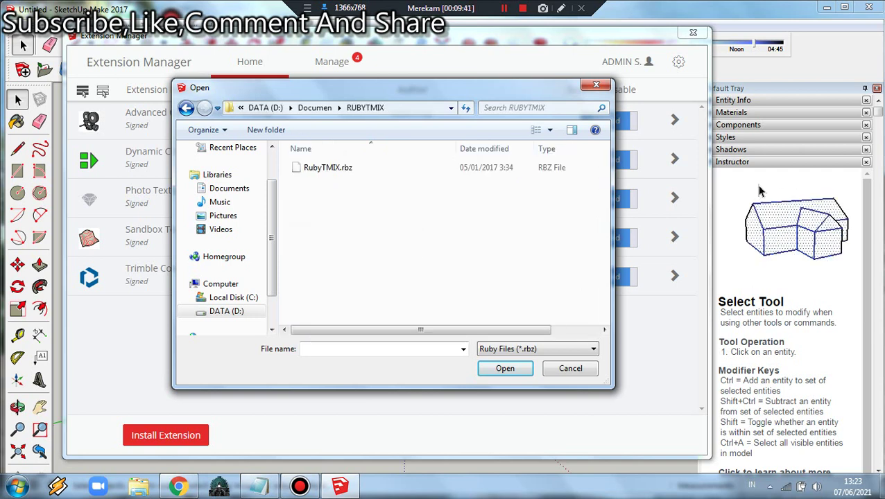
click(327, 170)
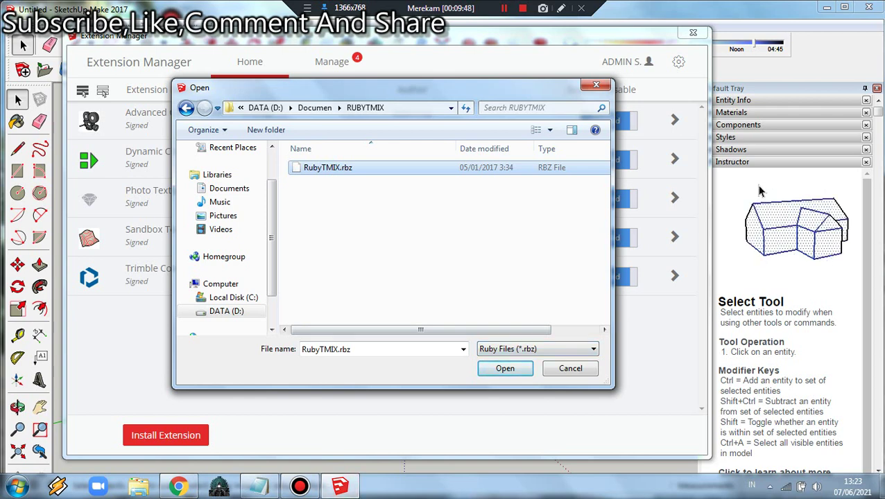
click(784, 221)
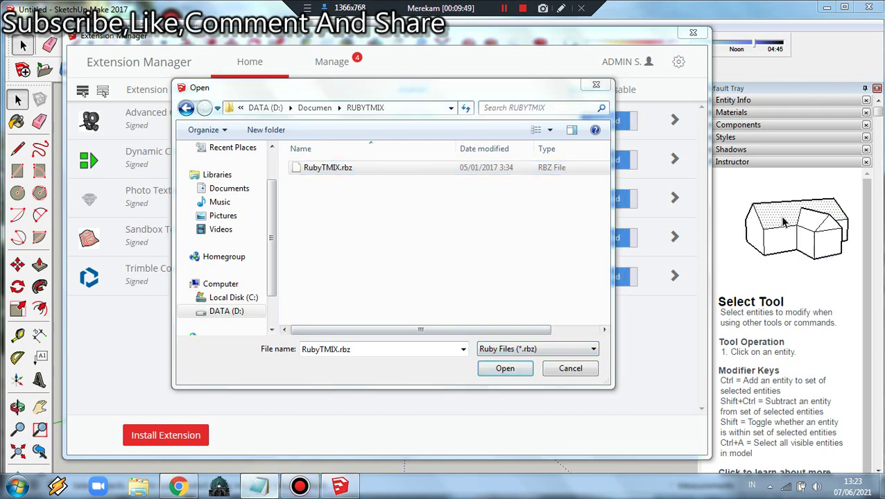
key(alt+Tab)
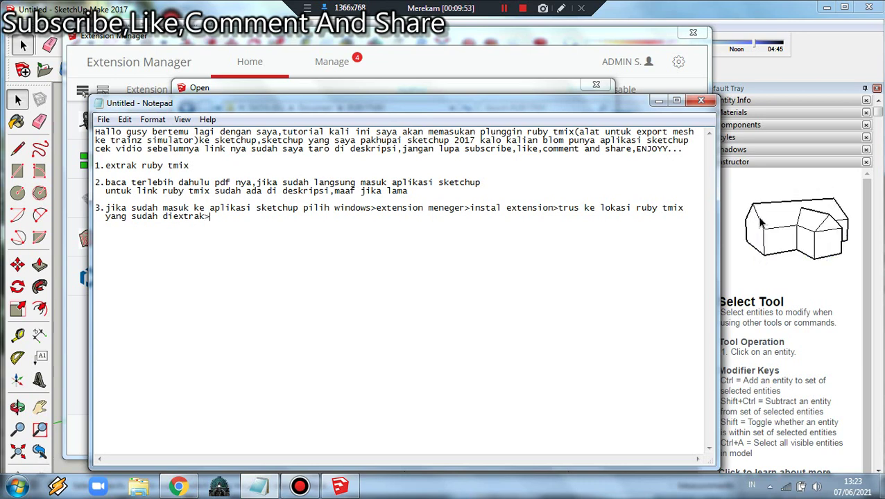
Append 'pilih file ruby tmix.rbz>open' to step 3, correcting the spacing in 'tmix.rbz'
text(pilih)
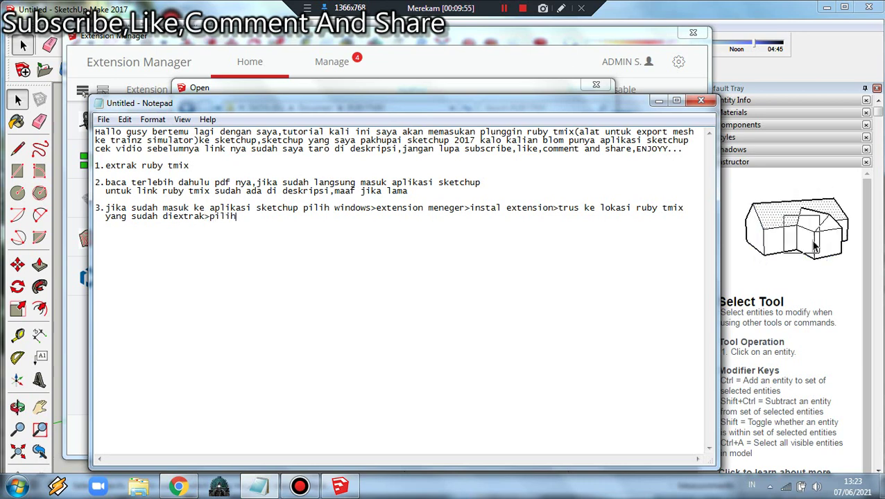
text( file)
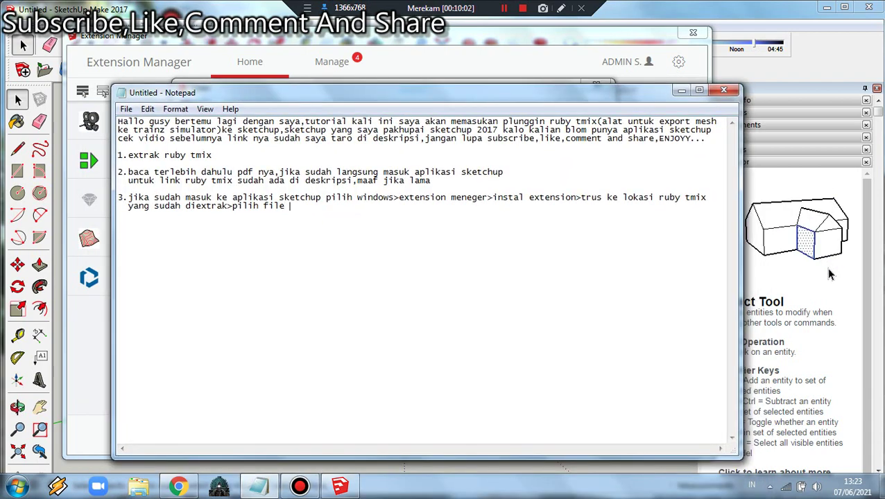
text(ru)
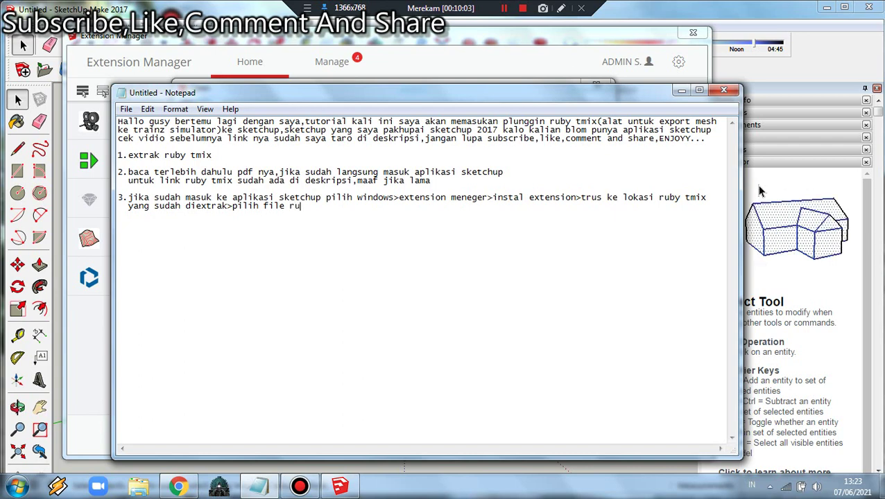
text(by t)
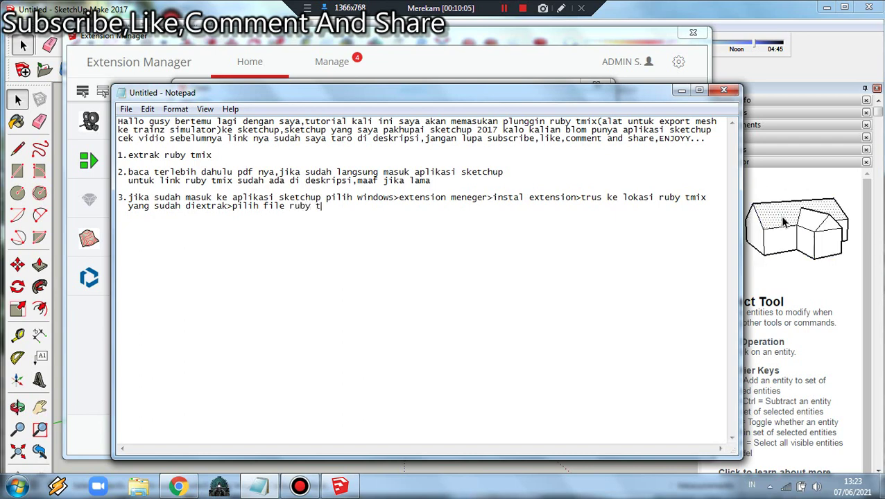
text(mix r)
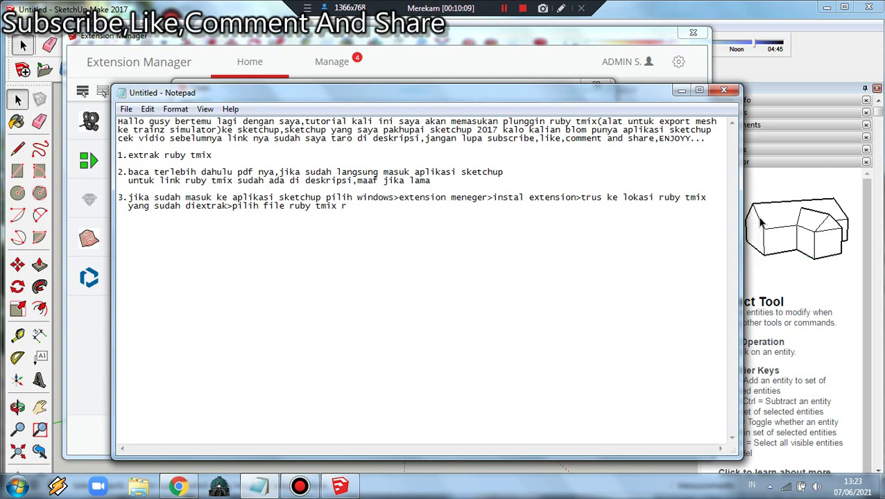
text(bz)
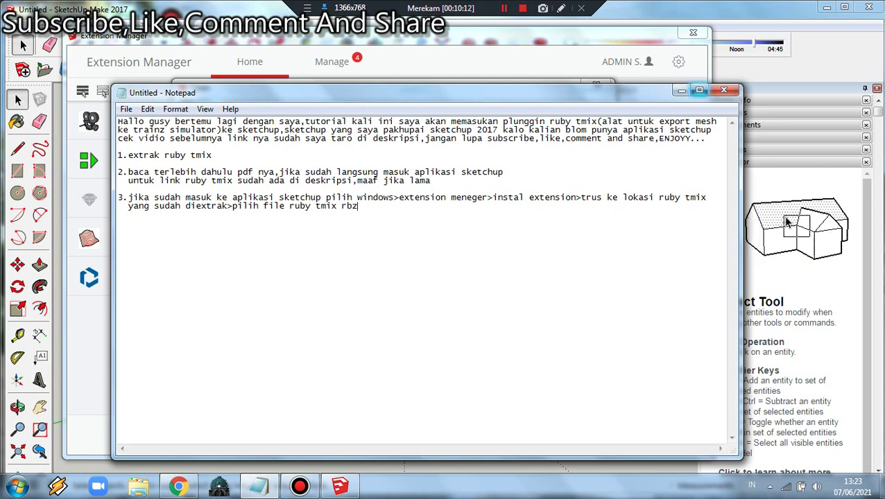
click(341, 206)
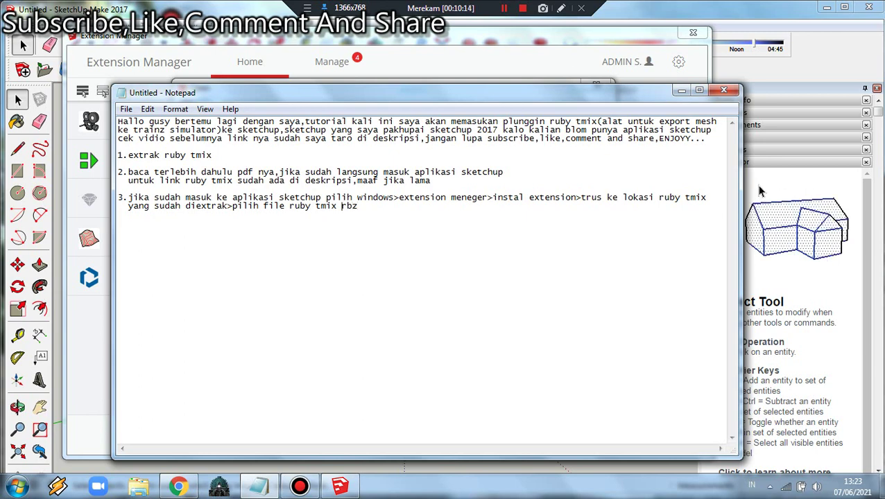
key(Delete)
text(.)
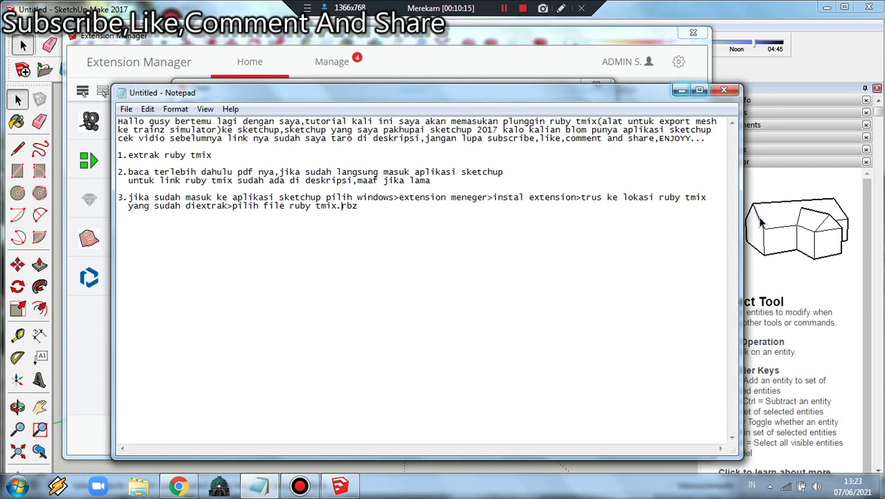
click(358, 206)
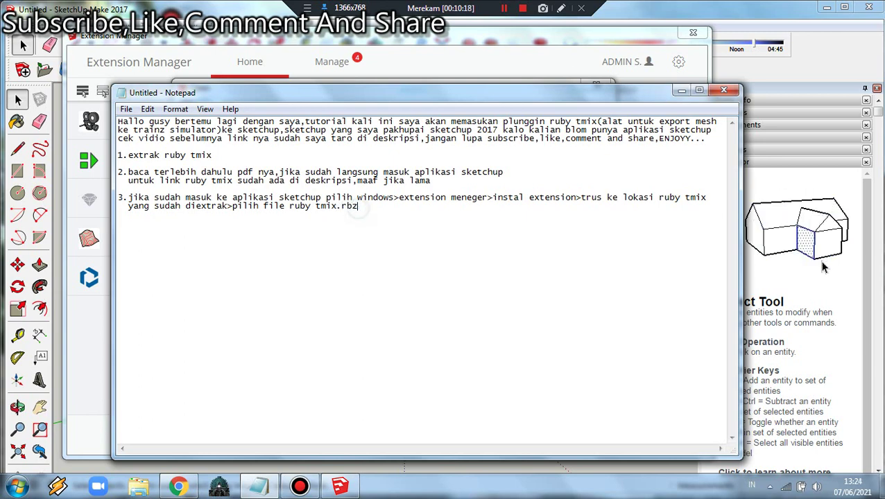
click(760, 193)
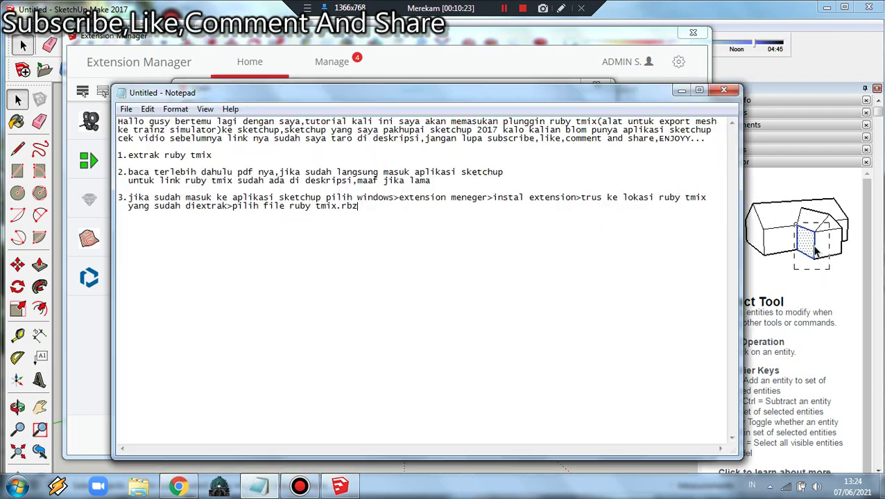
key(alt+Tab)
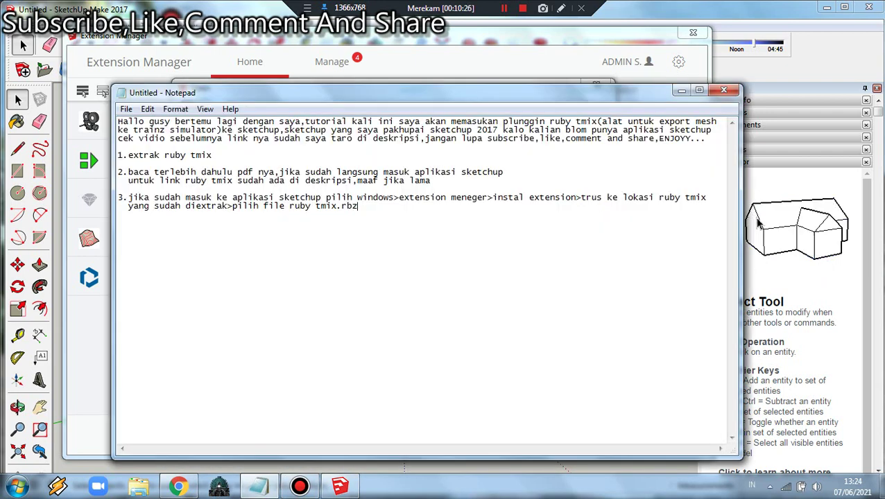
text(>open)
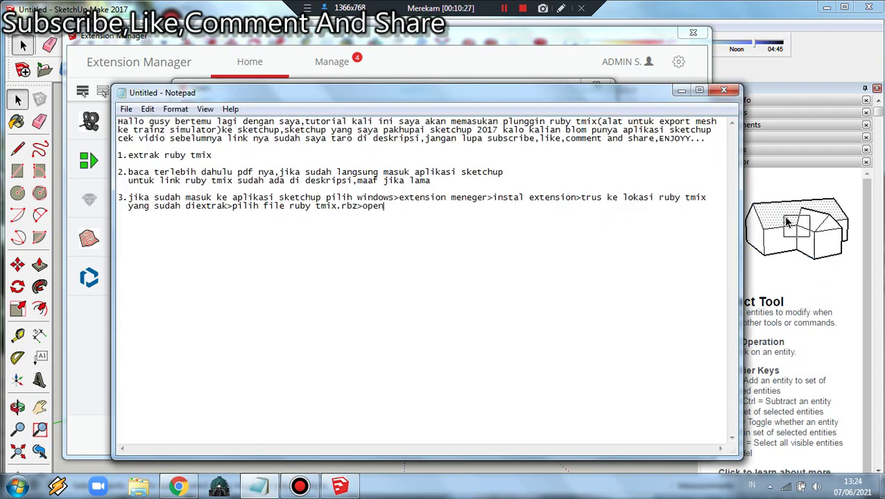
Open RubyTMIX.rbz to install the extension, then return to the notes
click(682, 90)
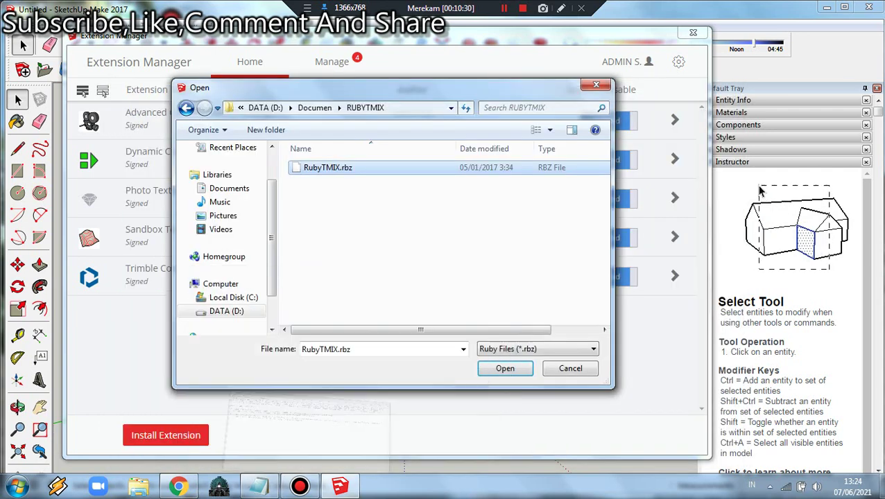
key(Return)
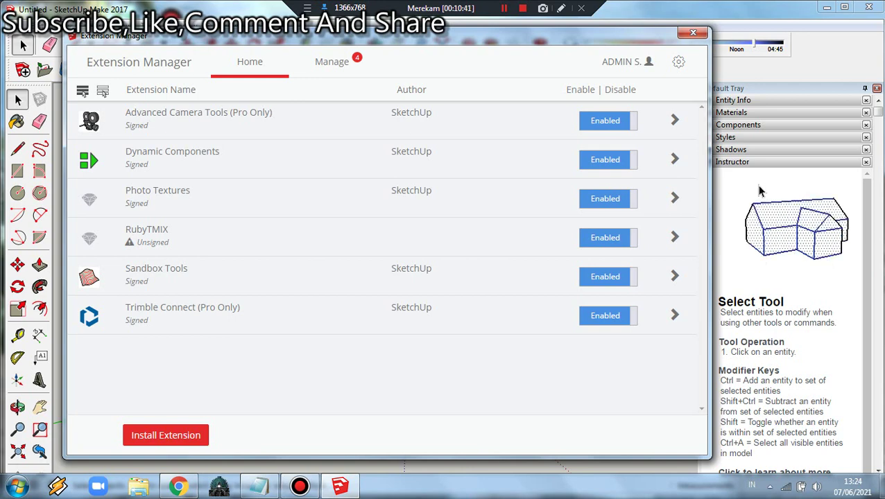
click(259, 485)
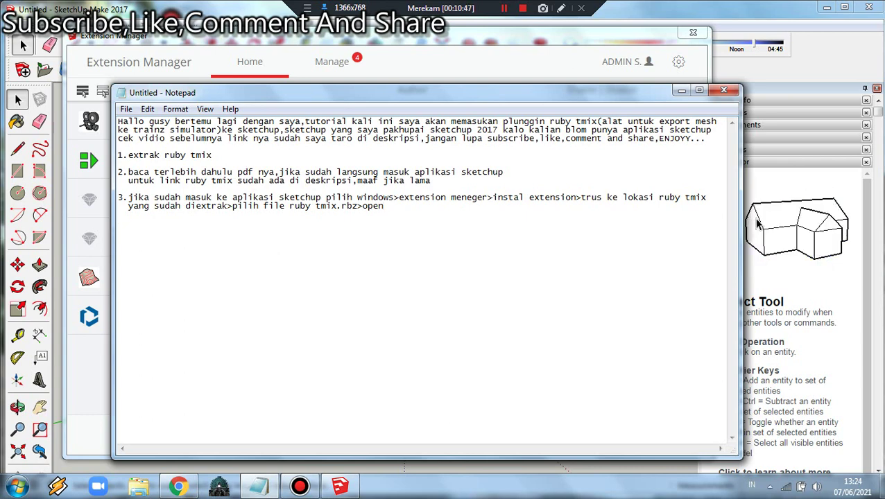
Type step 4: 'jika sudah pastikan di samping windows ada extension jika tidak ada enable terlebih dahulu ruby tmix nya'
text(4)
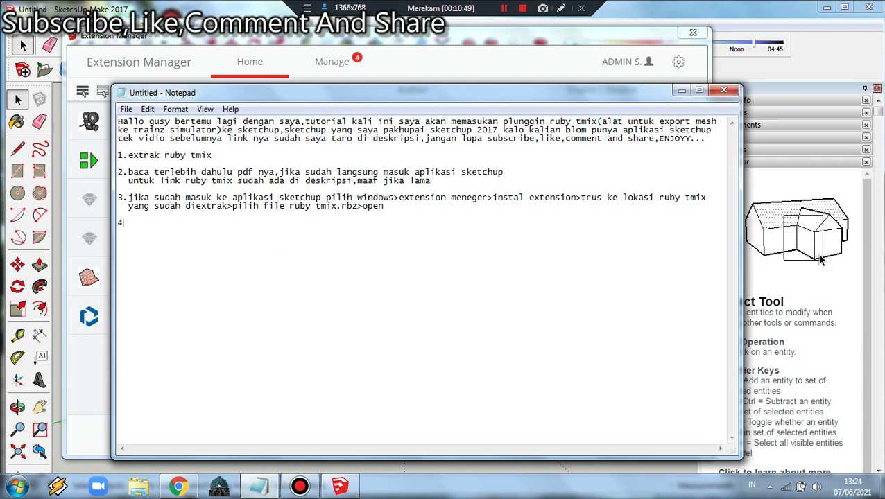
text(.jika )
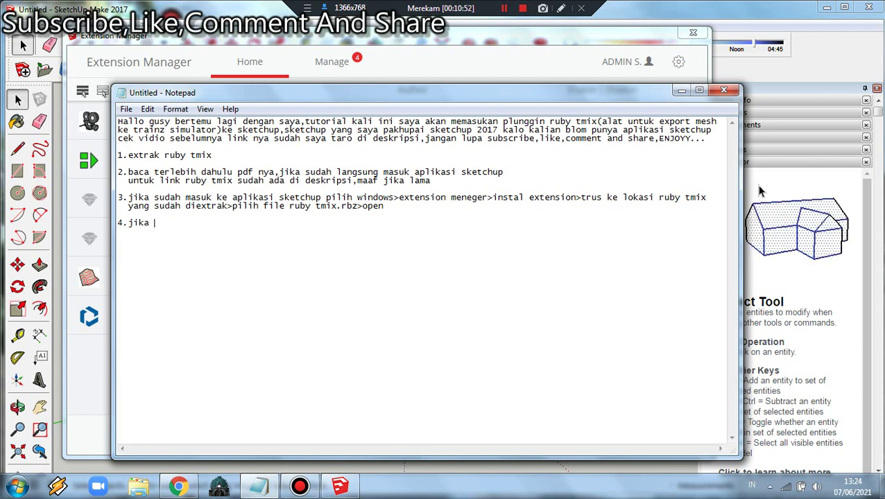
text(sudah)
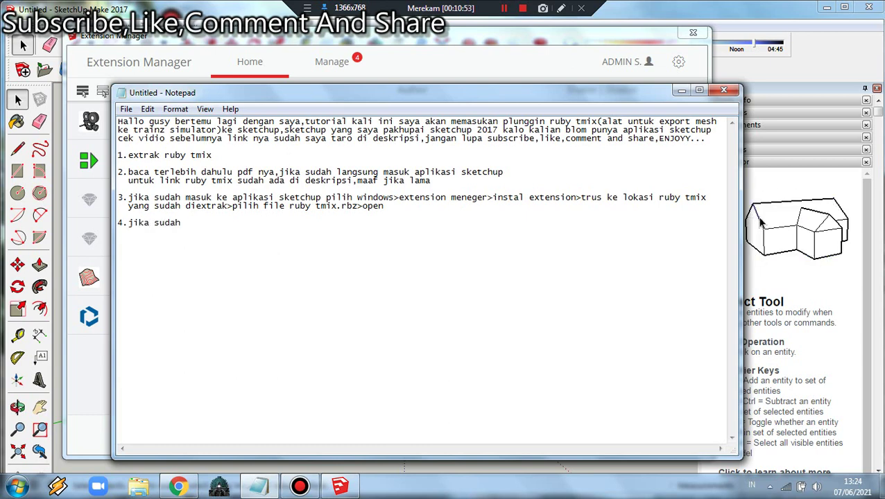
text( pas)
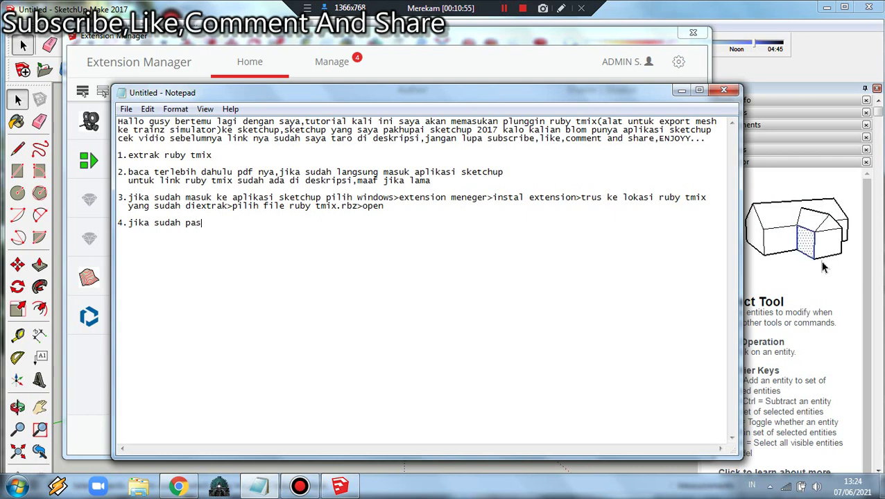
text(tikan)
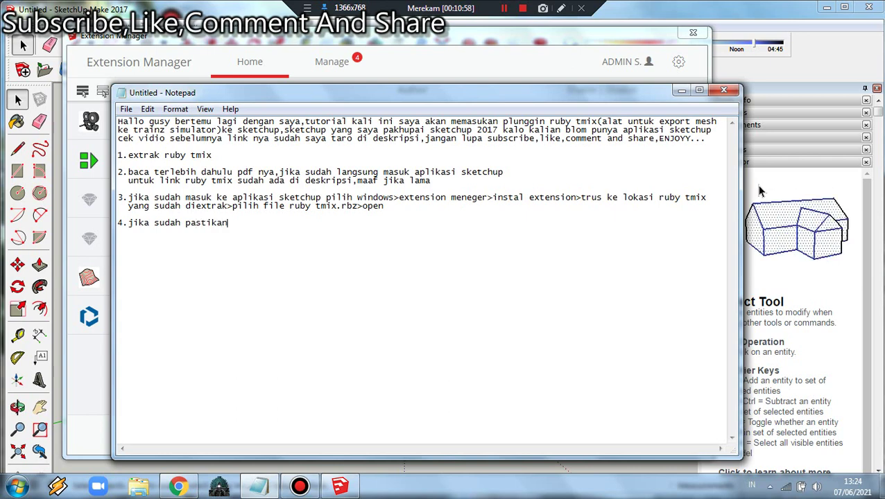
text( di)
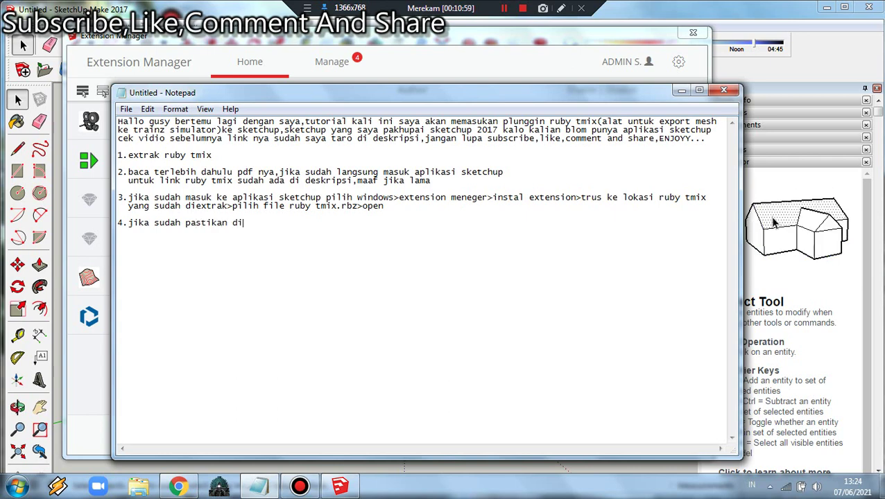
text( sampi)
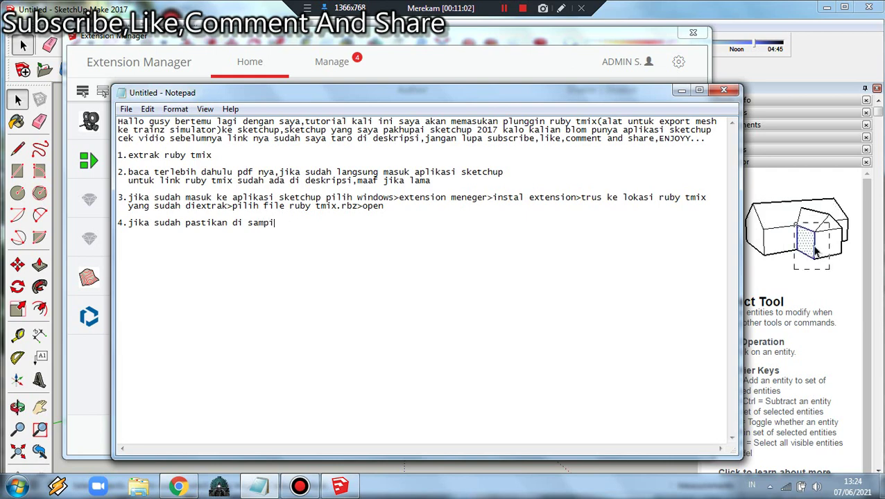
text(ng wi)
text(n)
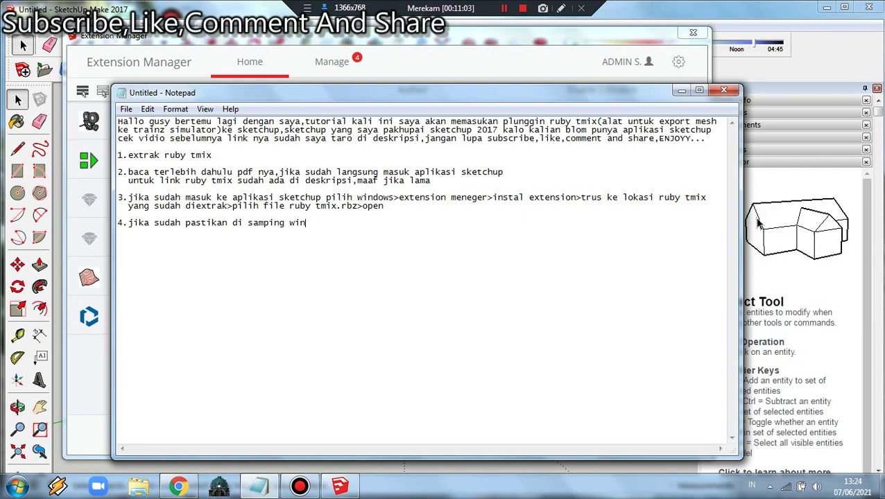
text(dows a)
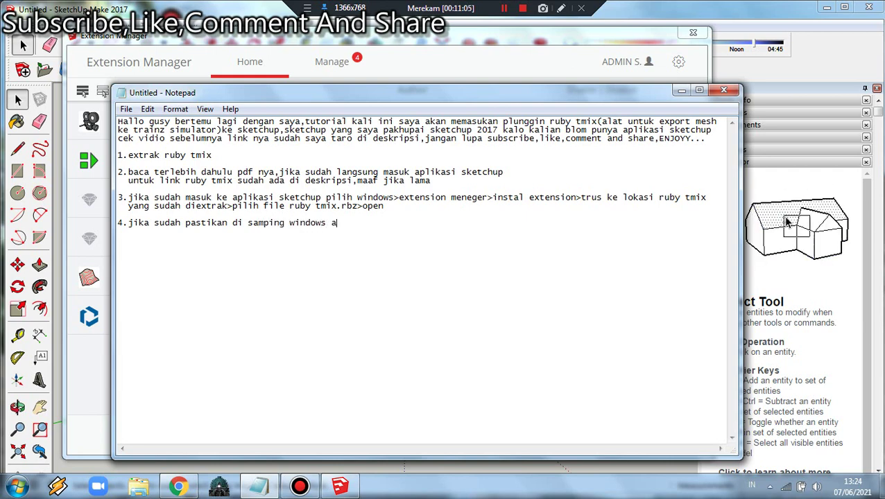
text(da ex)
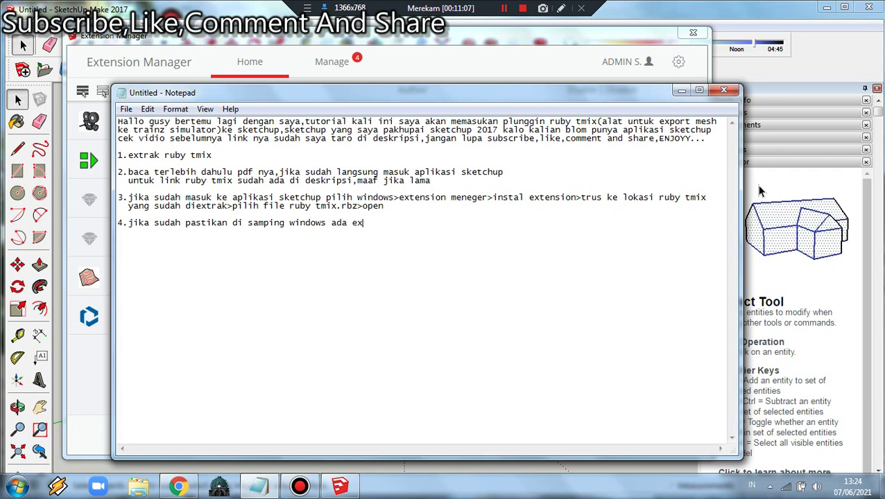
text(tension)
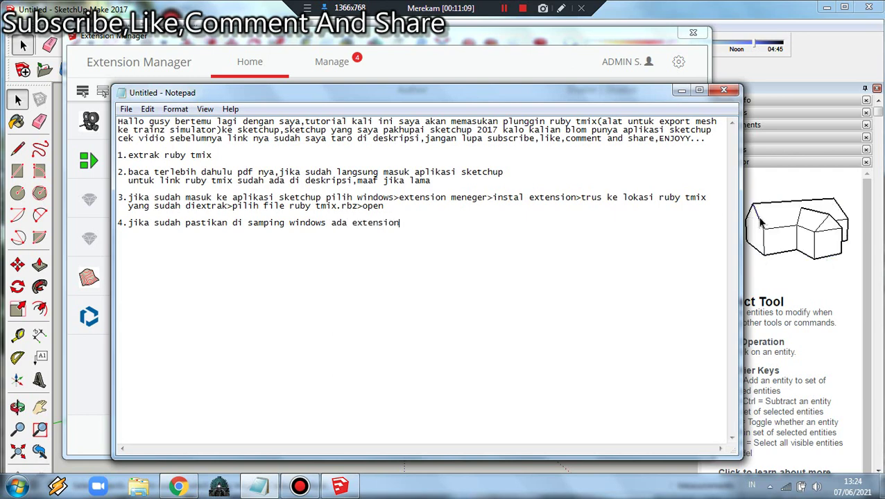
text( jika t)
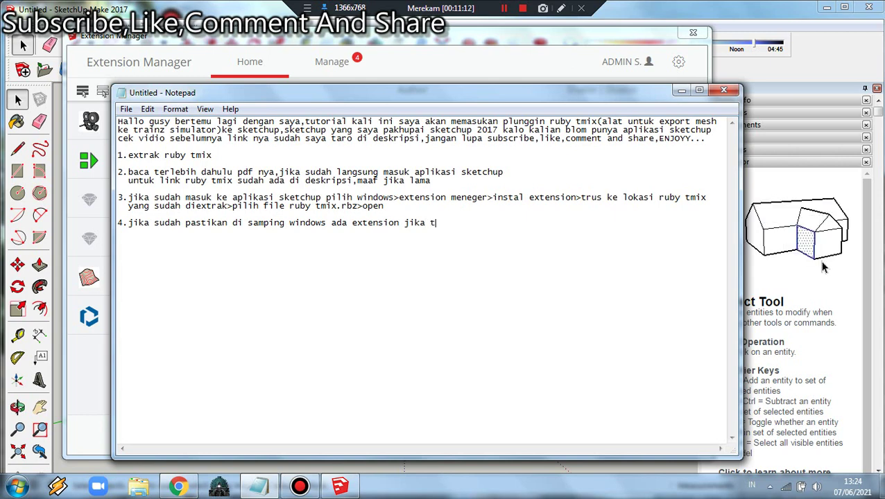
text(idaj)
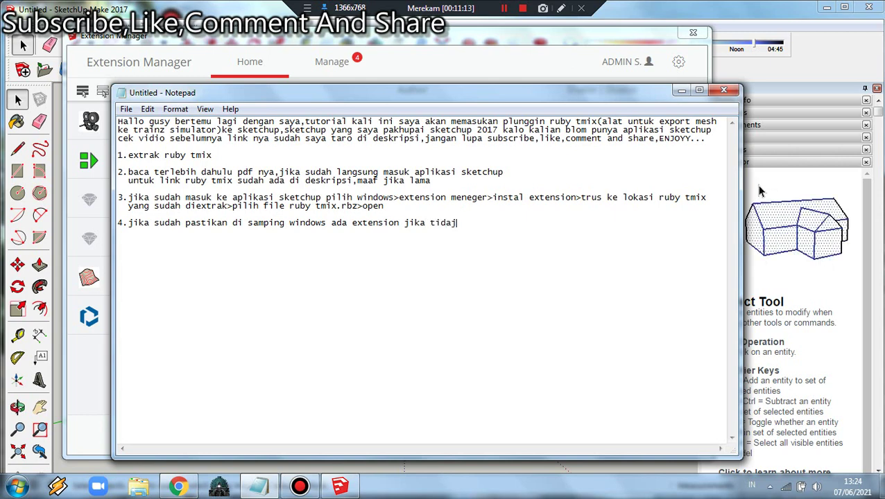
key(BackSpace)
text(k)
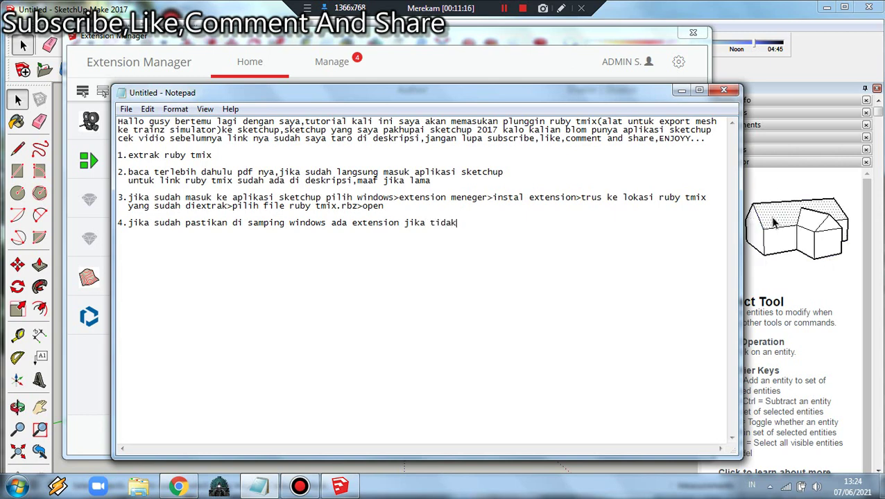
text( ada )
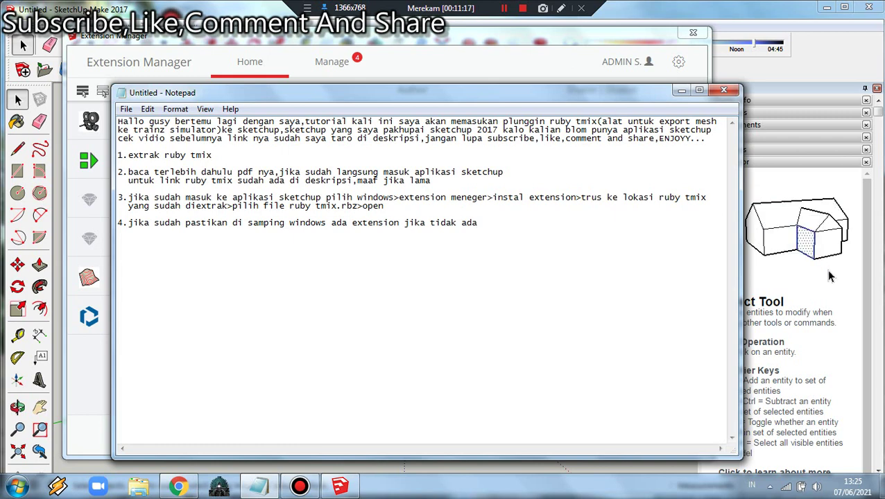
text(enab)
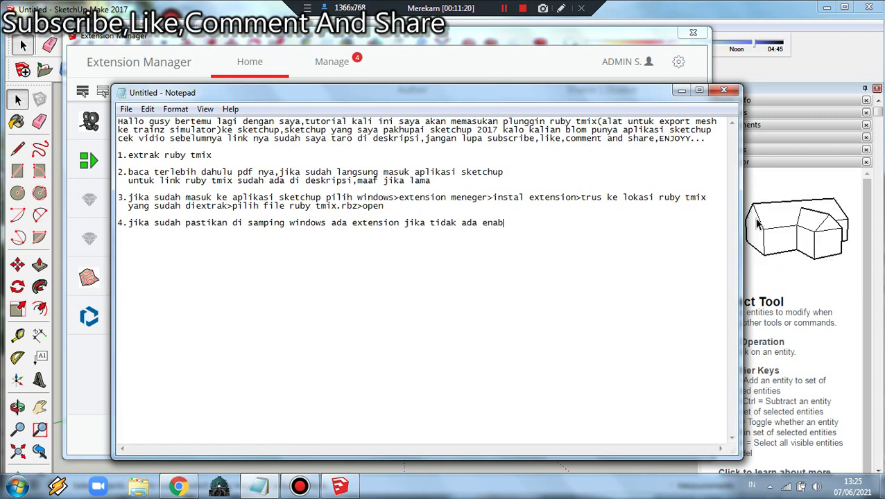
text(le ter)
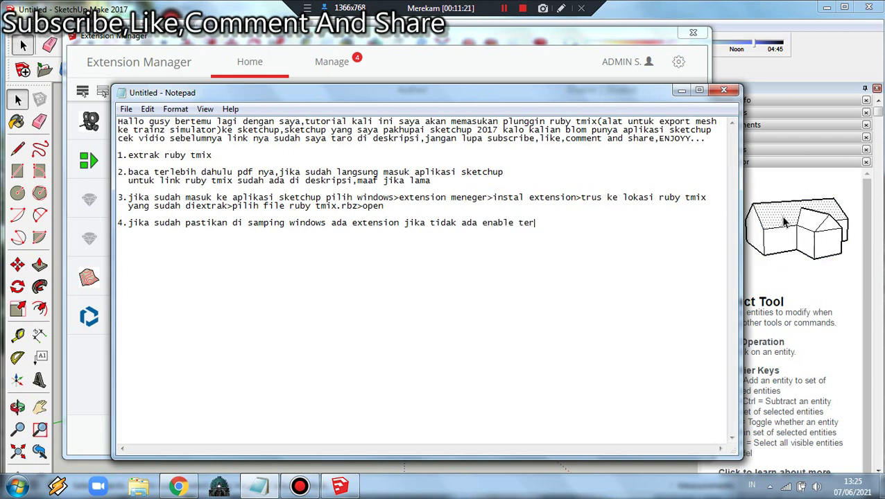
text(leb)
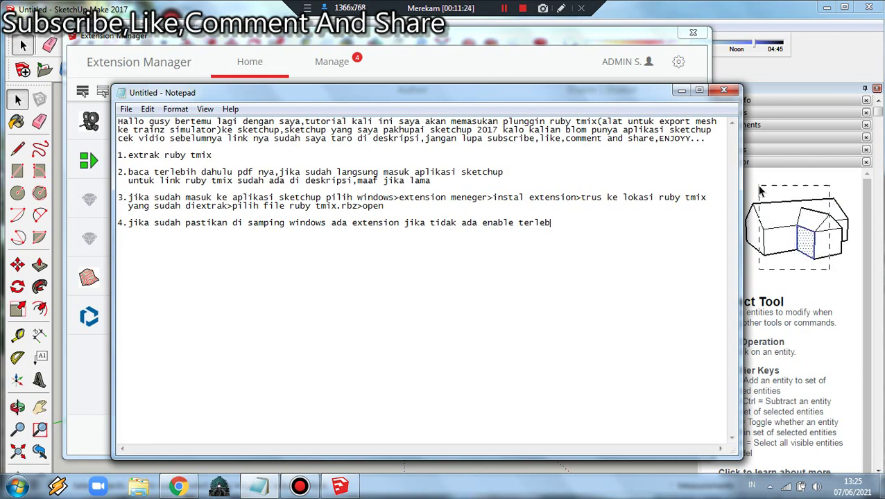
text(ih da)
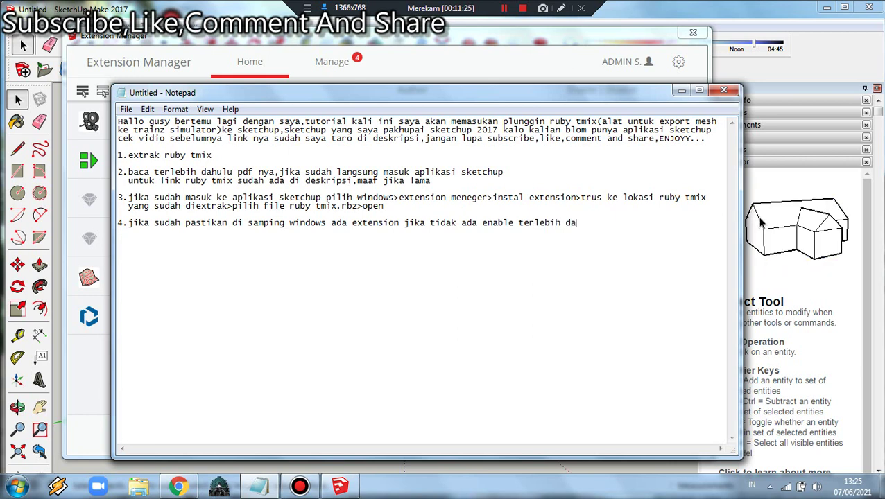
text(hulu )
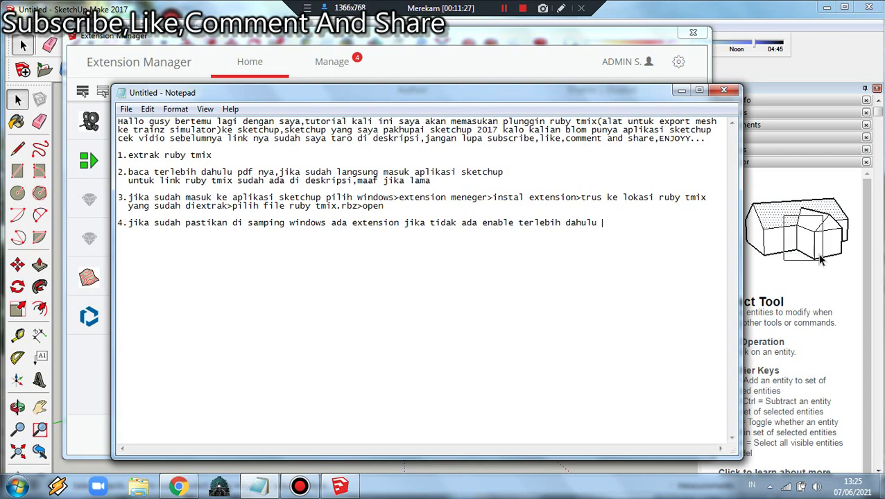
text(rub)
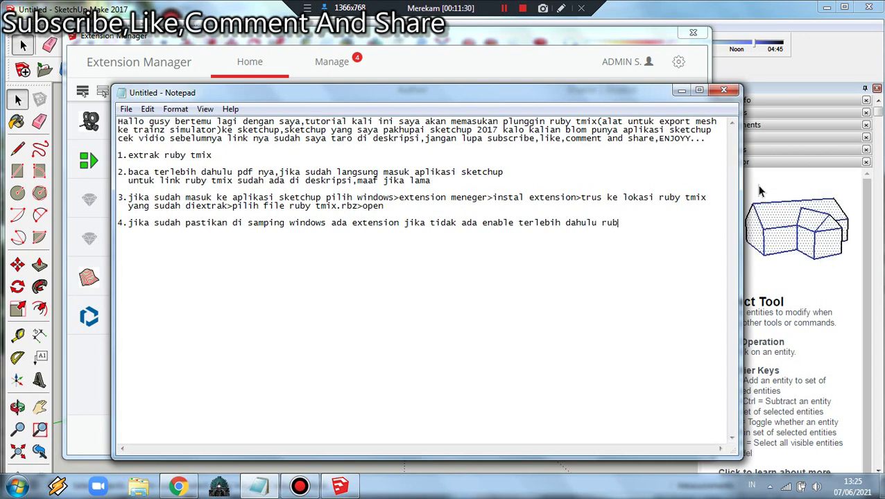
text(y t)
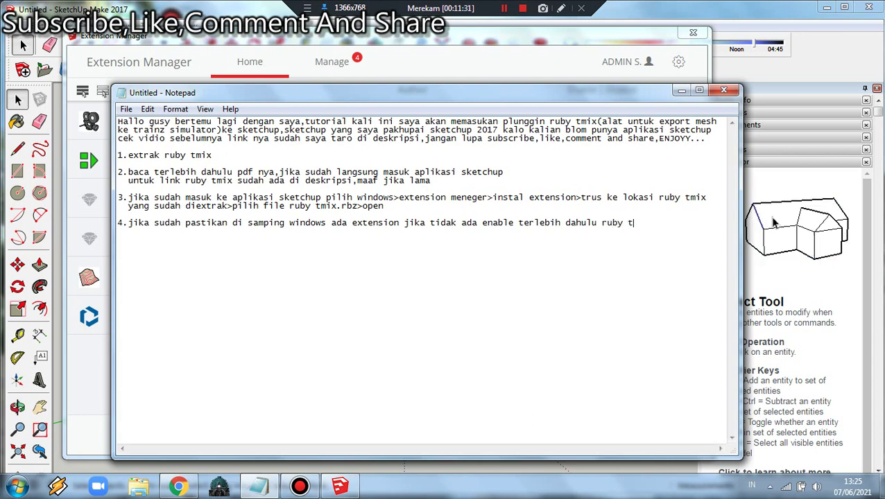
text(mix n)
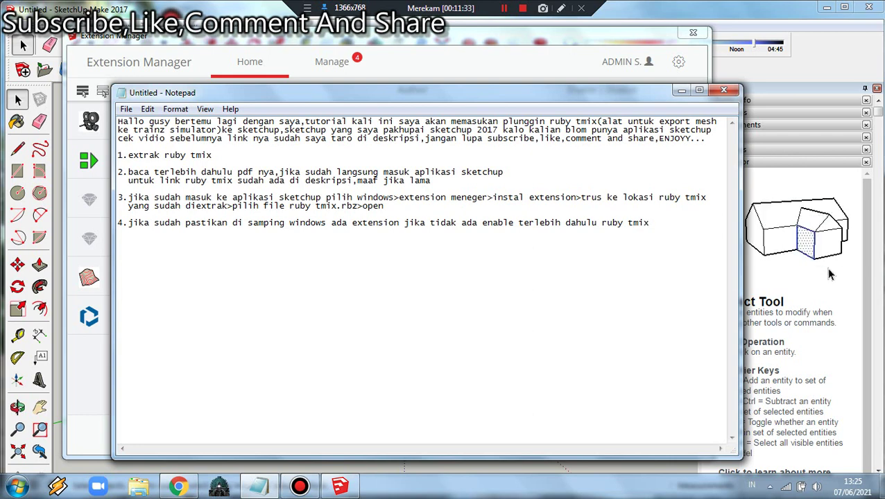
text(ya)
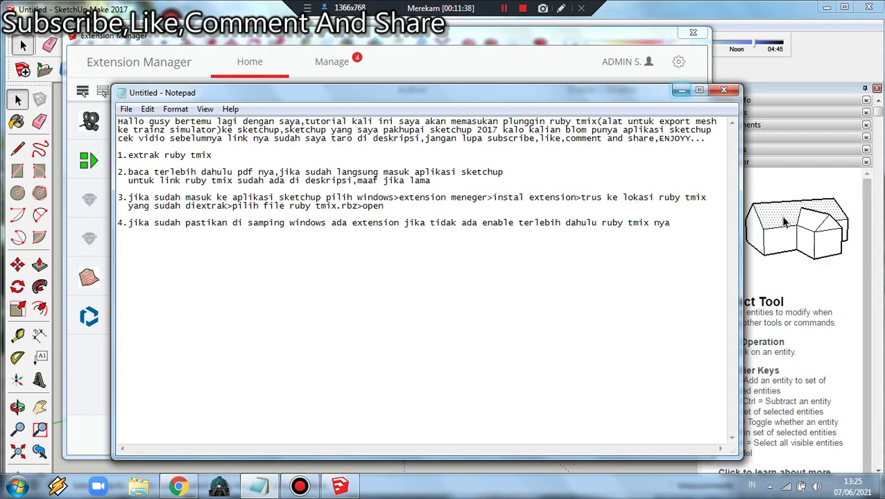
Close SketchUp's Extension Manager, then return to the notes
click(681, 91)
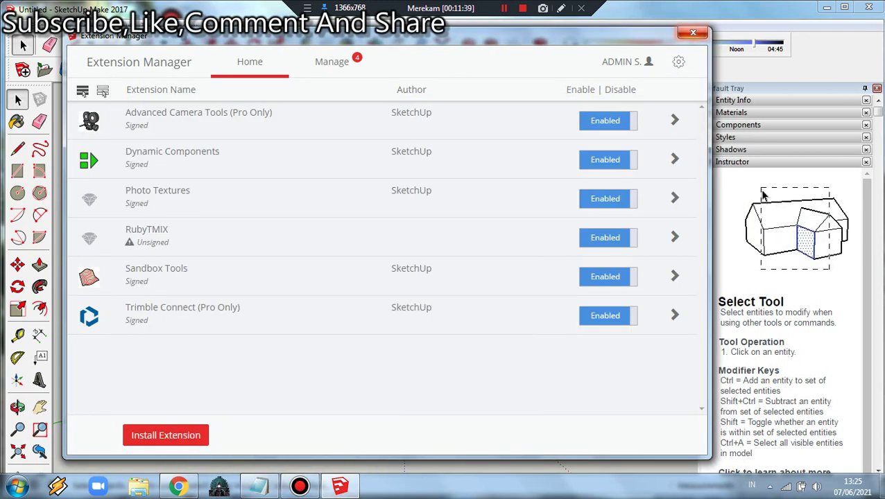
key(Escape)
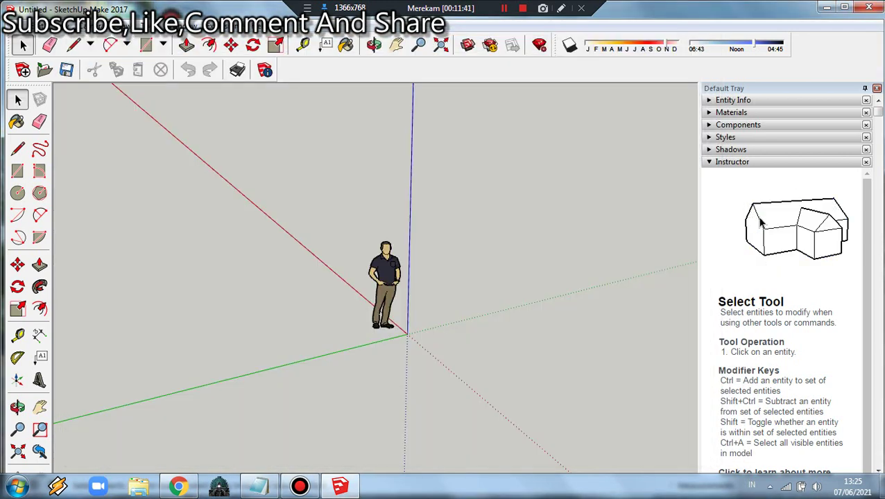
key(alt+Tab)
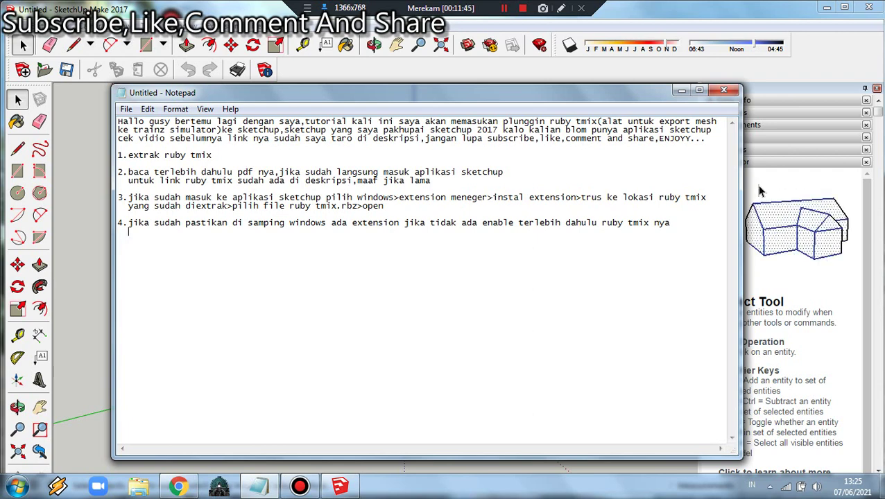
Add the indented line 'disini saya sudah ada extension nya' under step 4
text(dis)
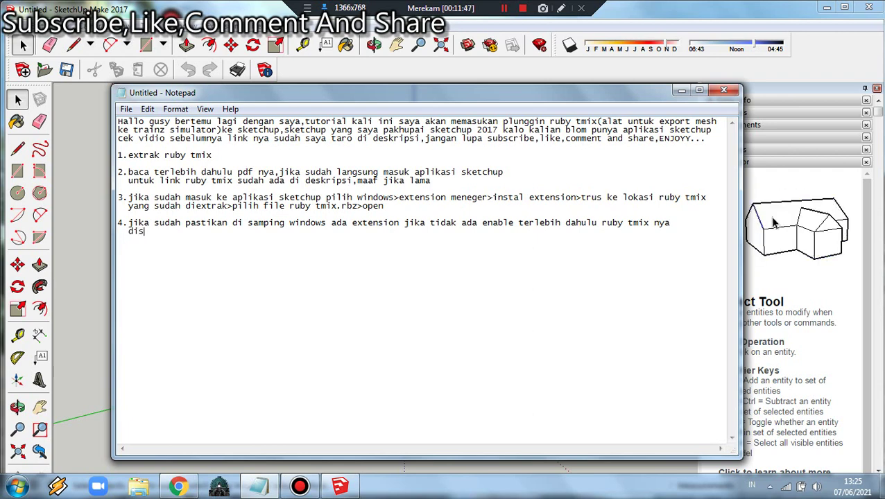
text(ini)
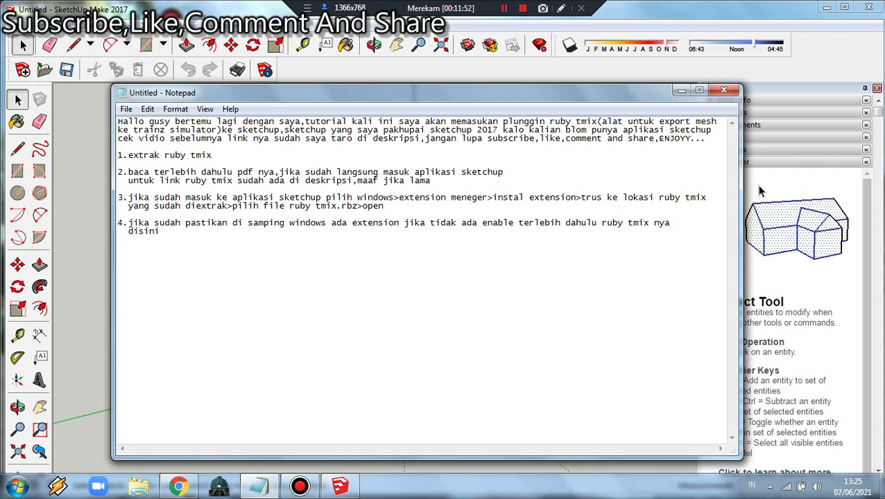
text( saya su)
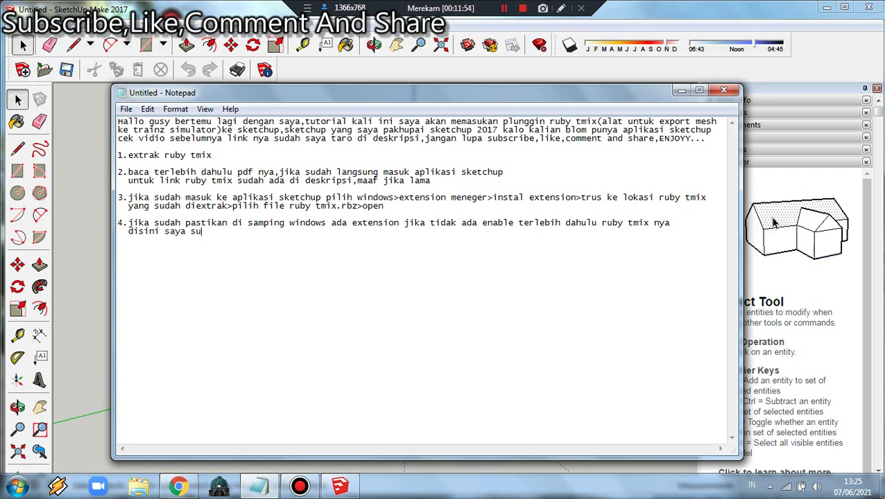
text(dah ada)
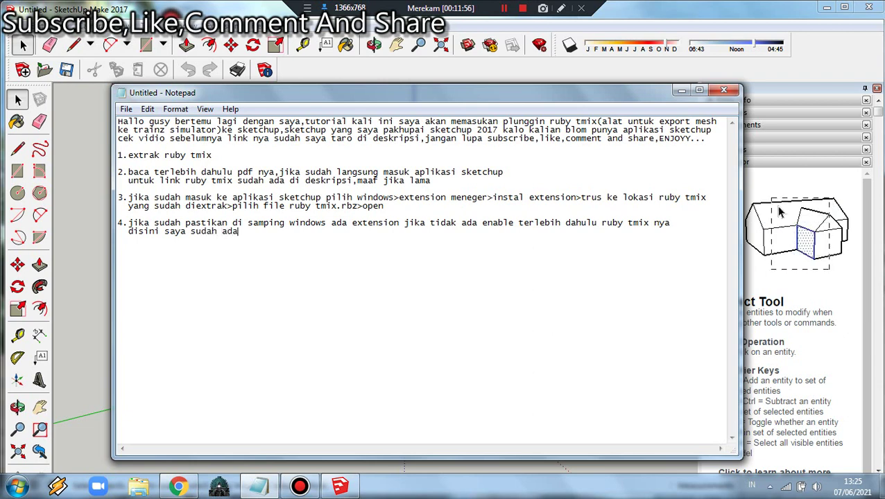
text( exte)
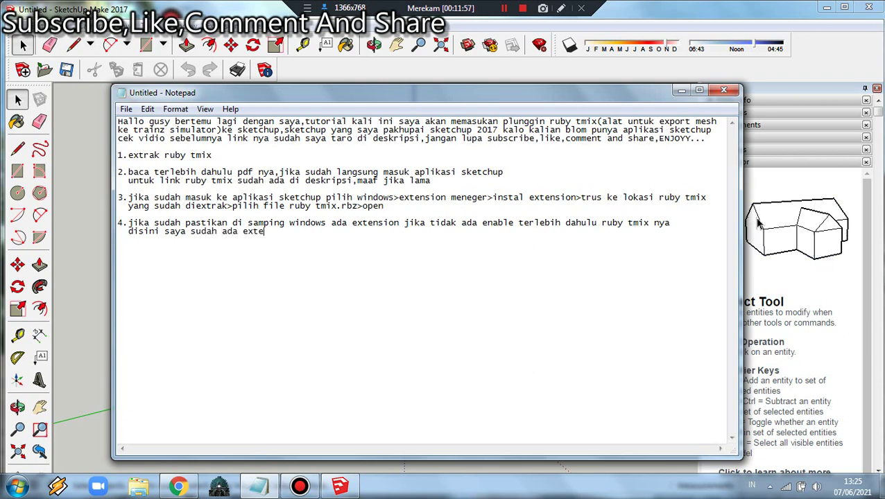
text(nsion n)
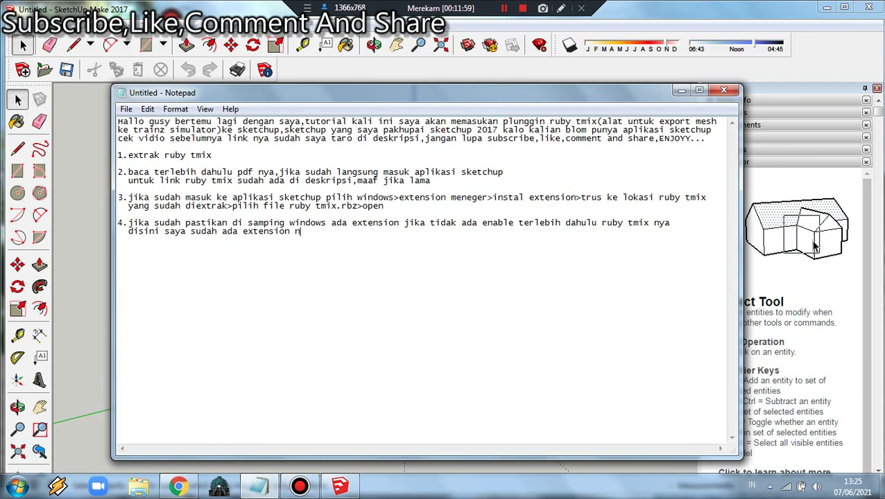
text(ya)
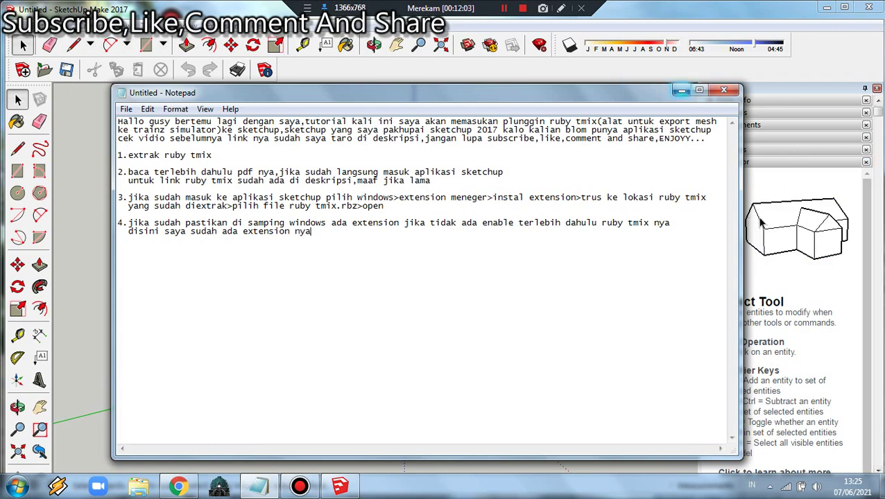
Try Extensions > RubyTMIX > Configuration, dismiss the CreateFile access-denied error, and return to Notepad
click(680, 90)
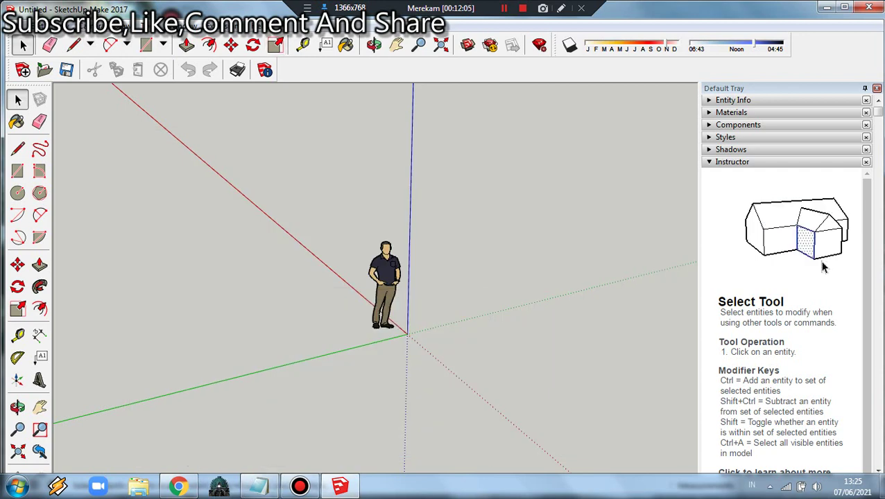
click(219, 24)
click(341, 61)
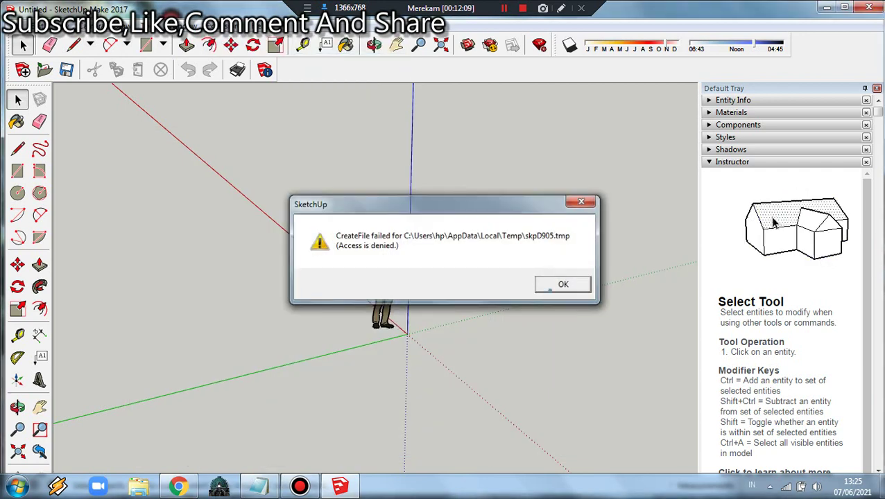
click(555, 284)
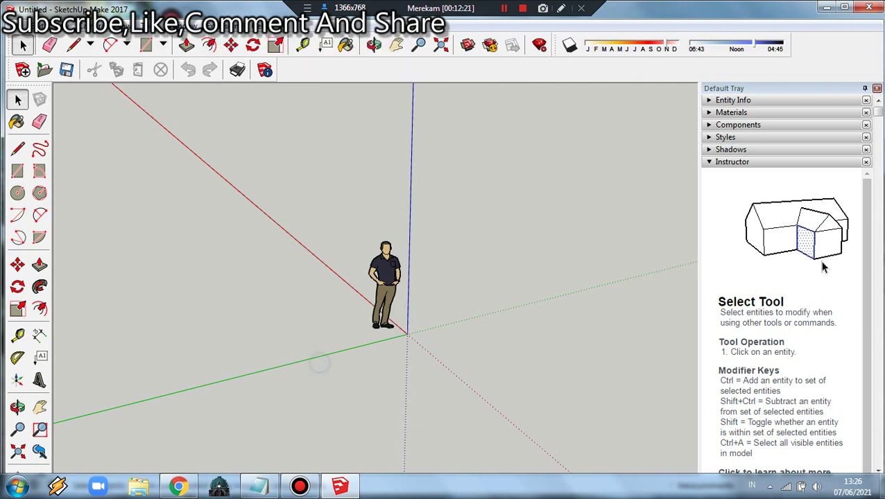
click(259, 485)
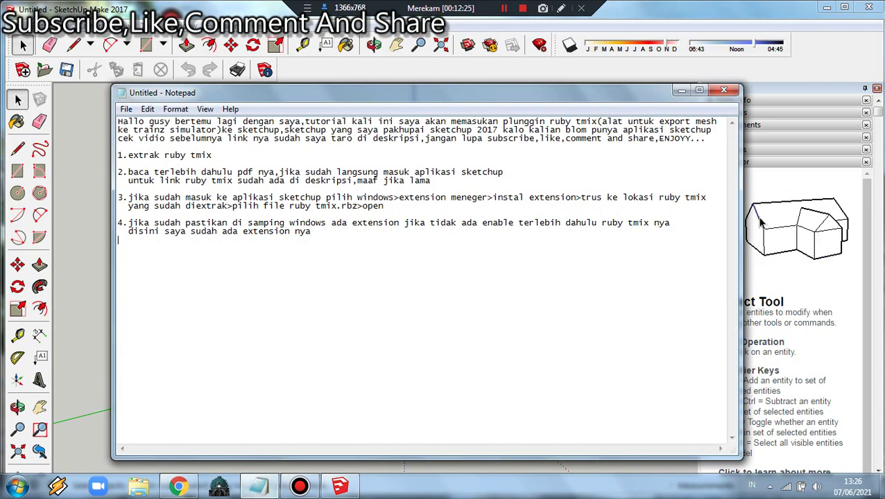
Add step 5, '5.ke configurasi nya dan isi datanya', on a new line of the notes
key(Return)
text(5)
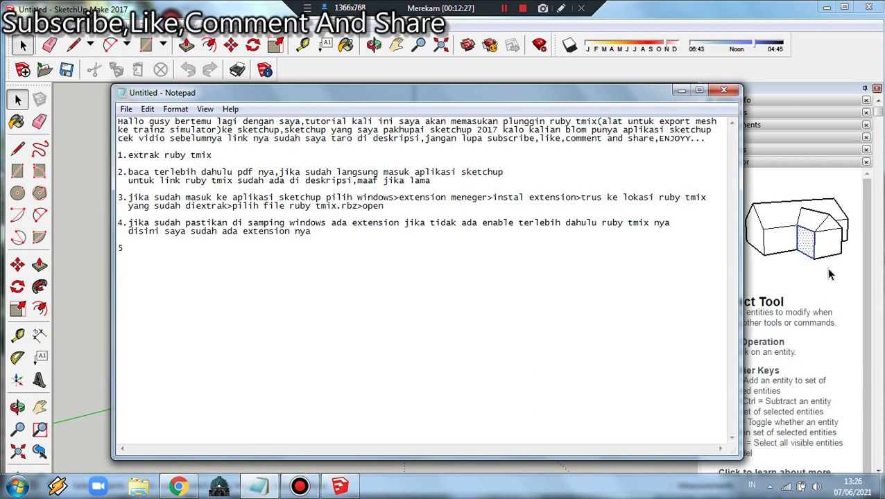
text(.kw)
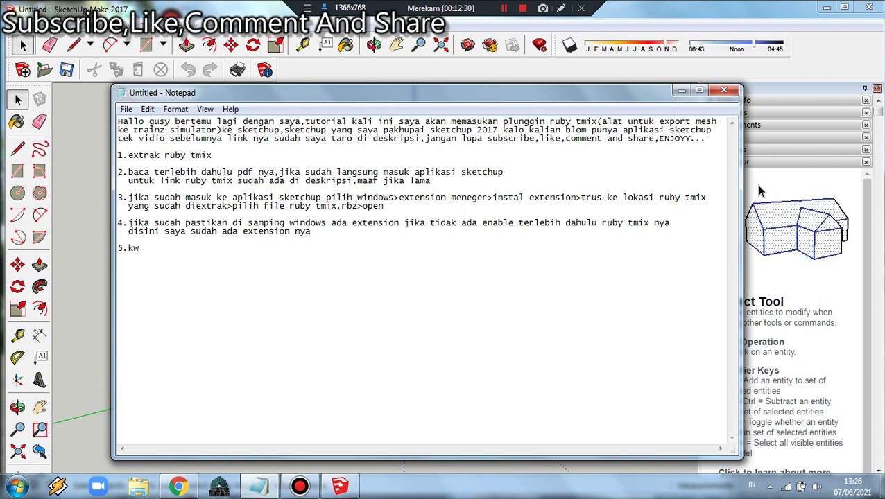
text(e)
key(BackSpace)
key(BackSpace)
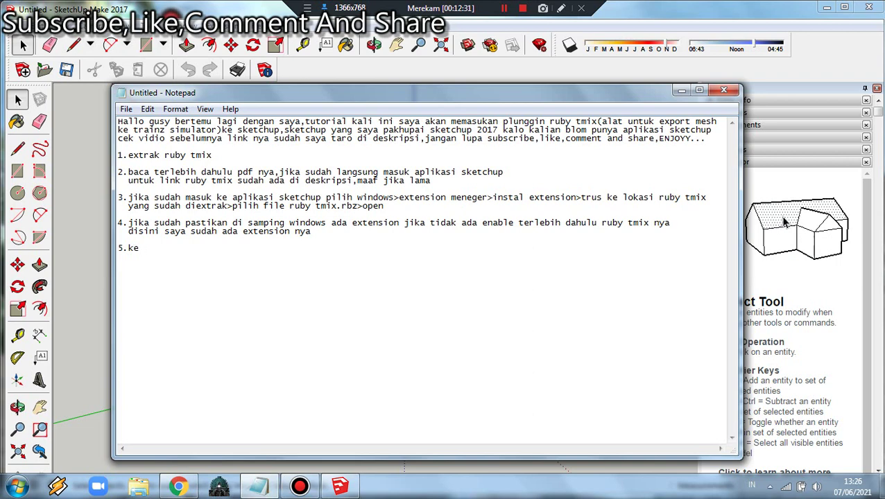
text(e )
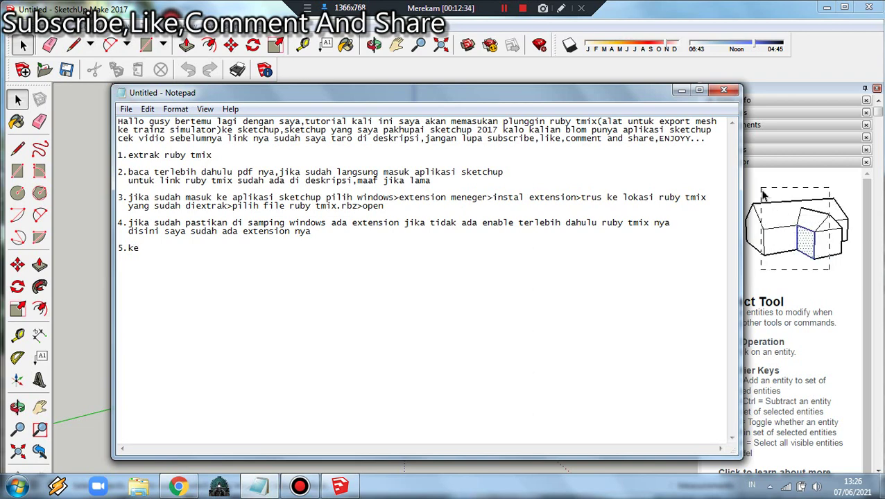
text(confi)
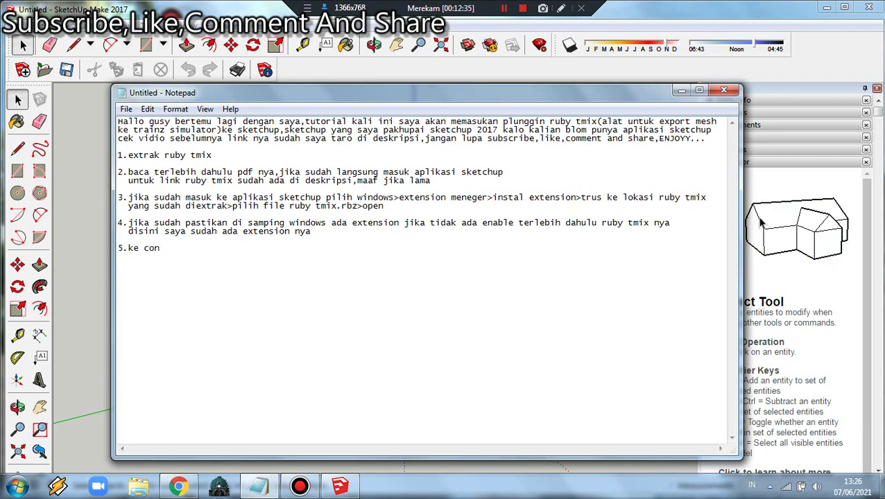
text(gura)
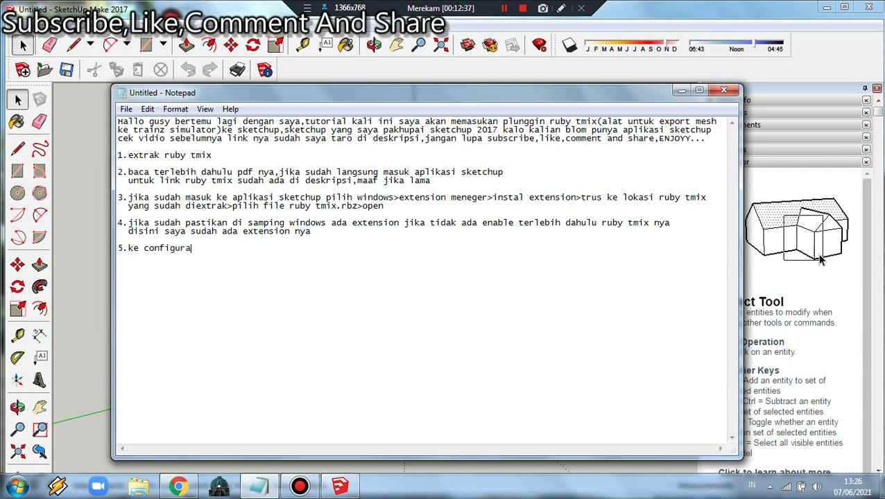
text(si nya da)
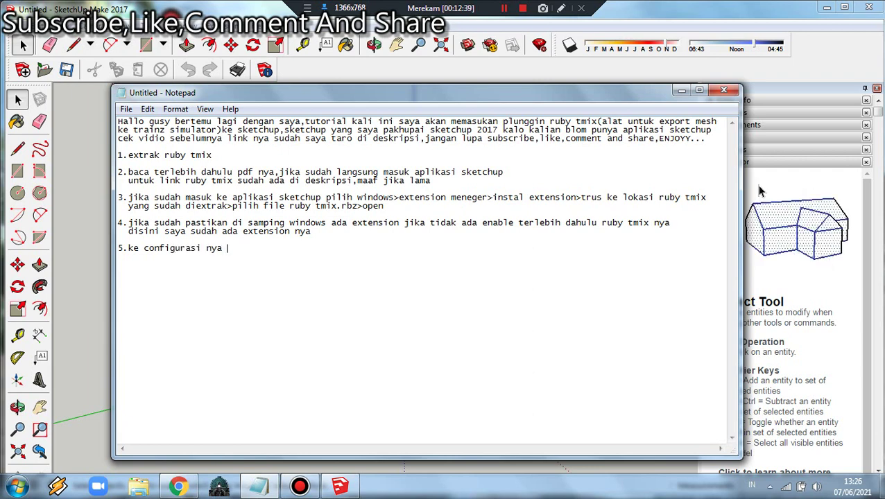
text(n isi )
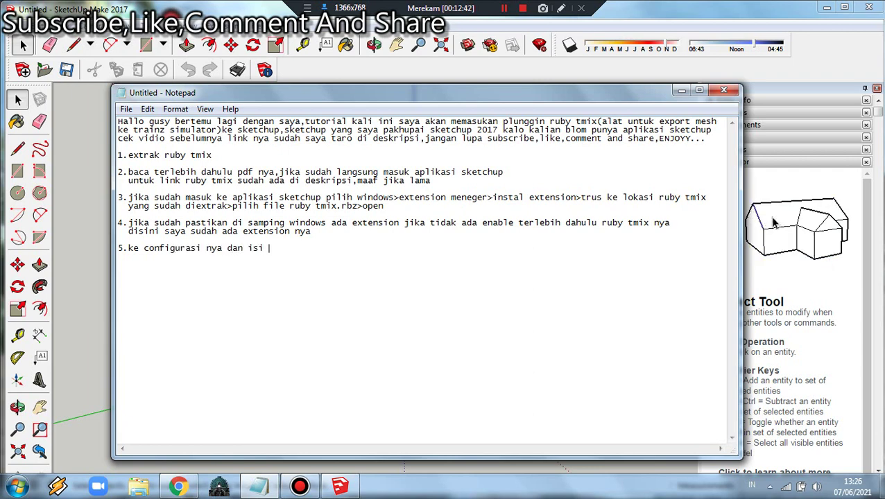
text(data)
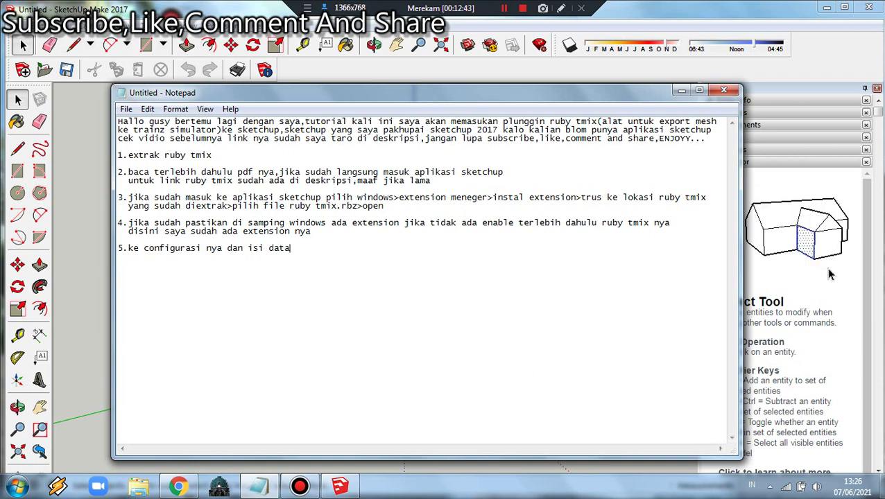
text(nya)
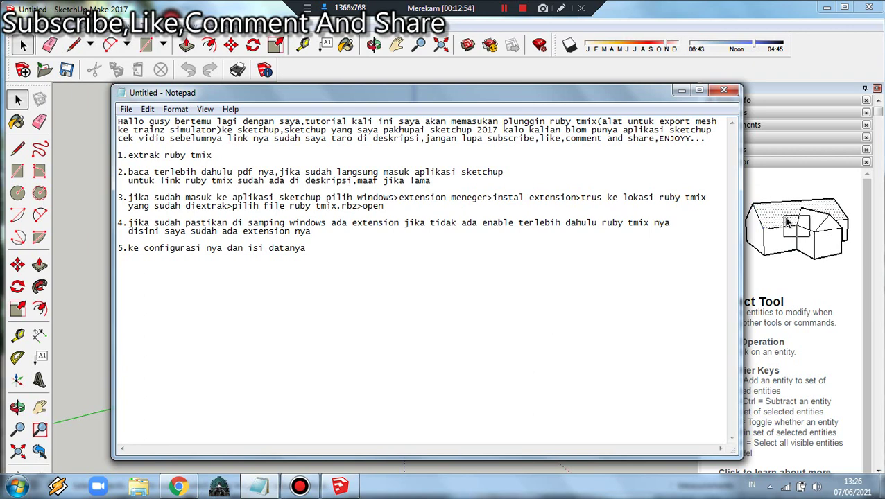
text(y)
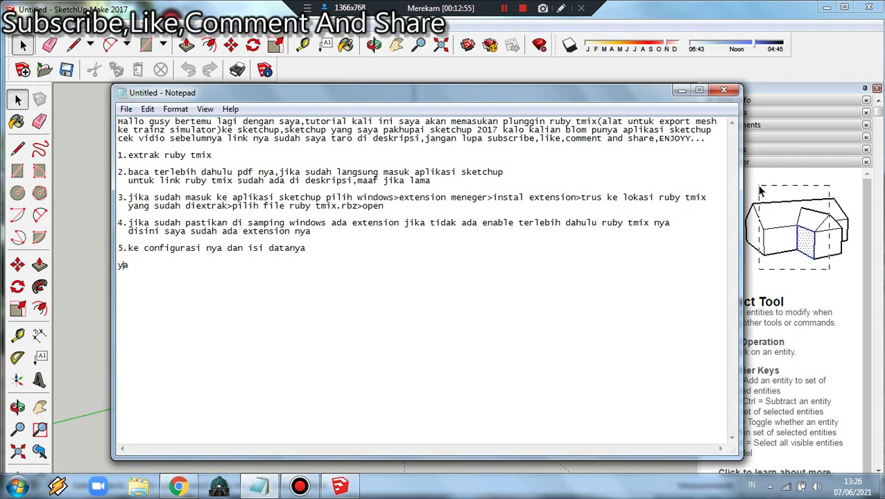
Close the notes with the subscribe, like, comment and share reminder, 'by by', and 'salam railafans'
key(BackSpace)
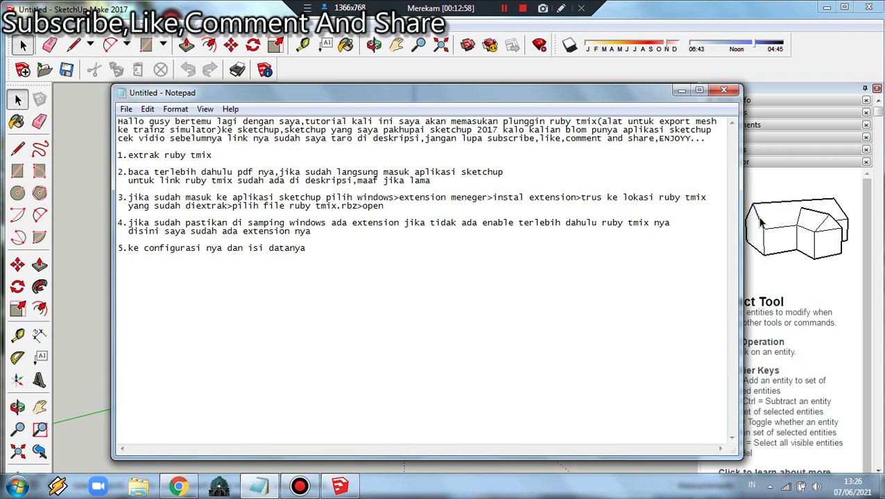
text(ok mu)
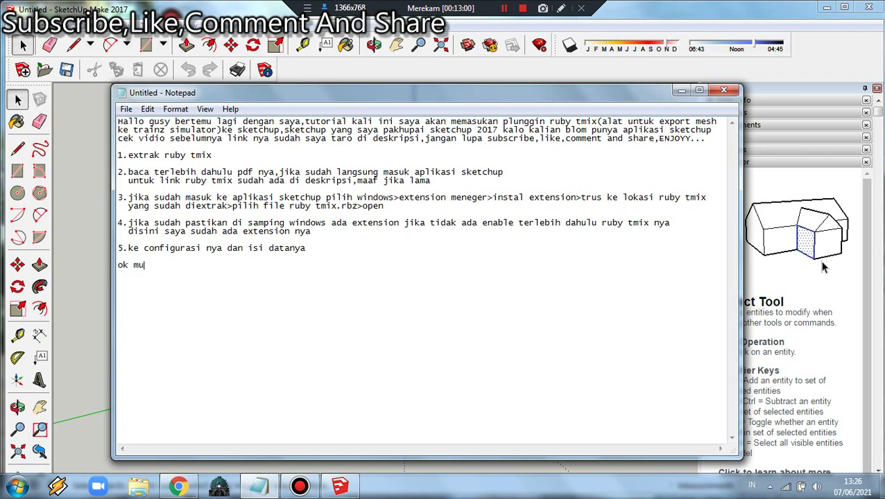
text(ngkin )
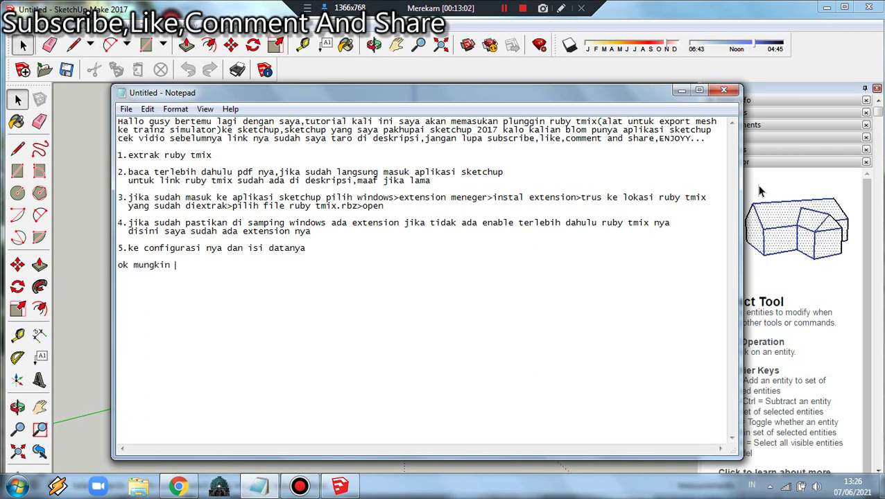
text(cukup s)
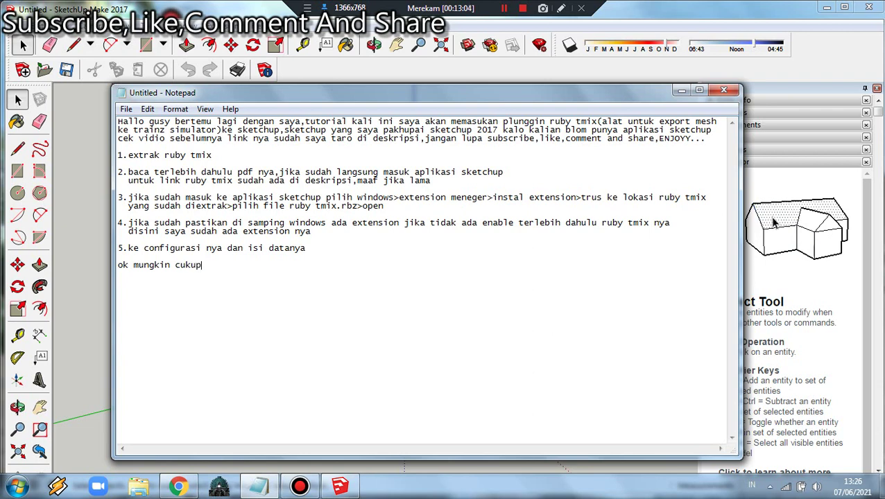
text(ampai)
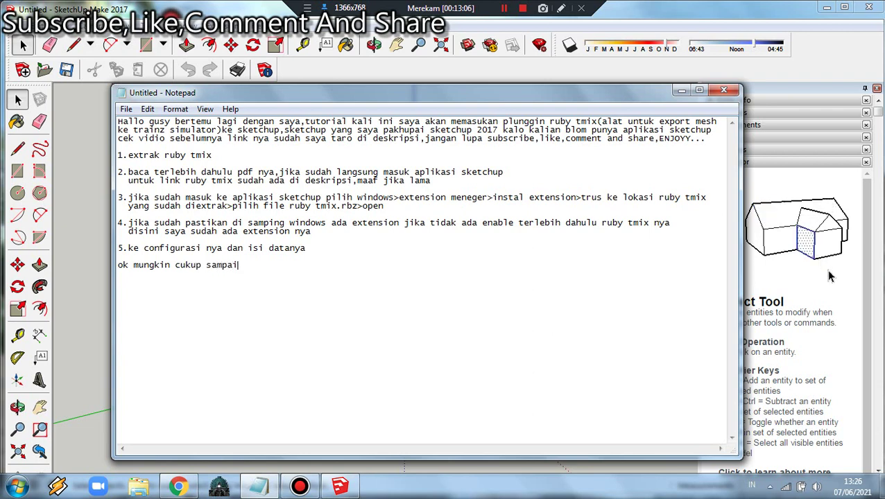
text( sini s)
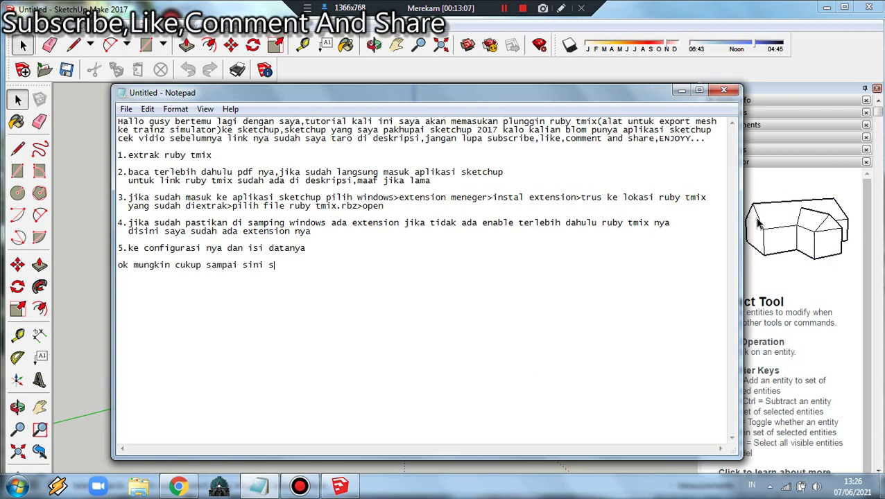
text(aja vi)
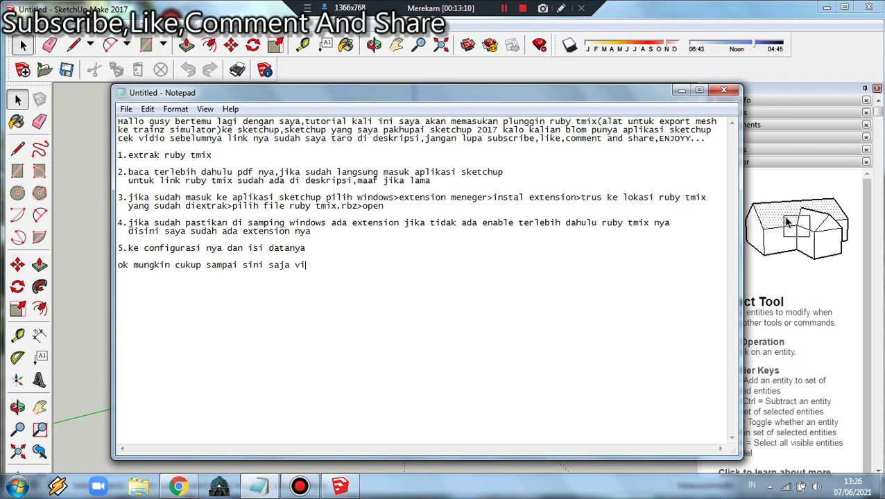
text(dion)
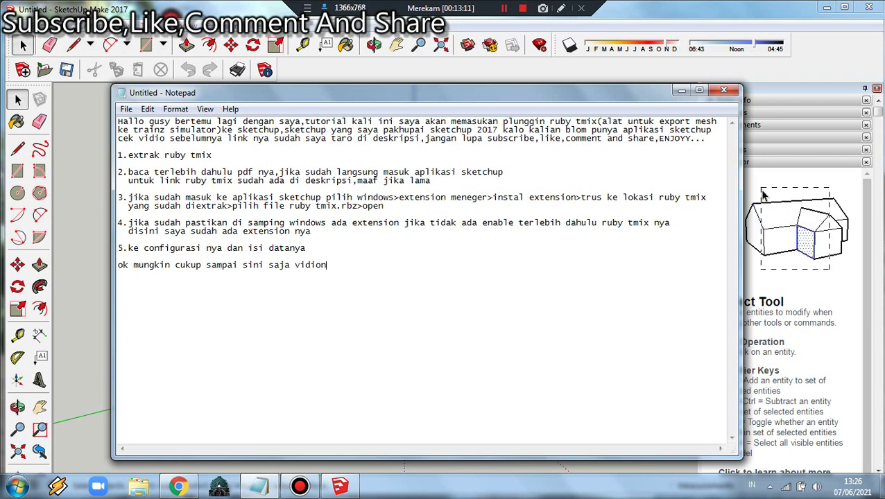
text(ya jangan)
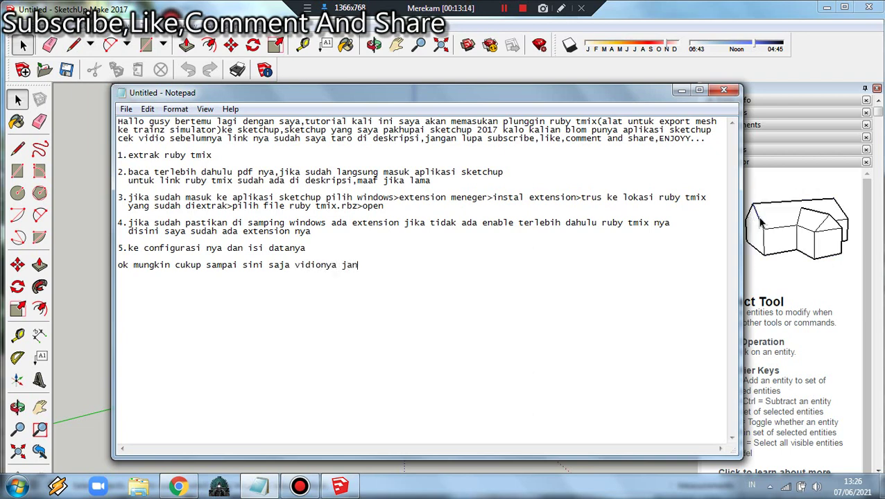
text( lpa)
text(sub)
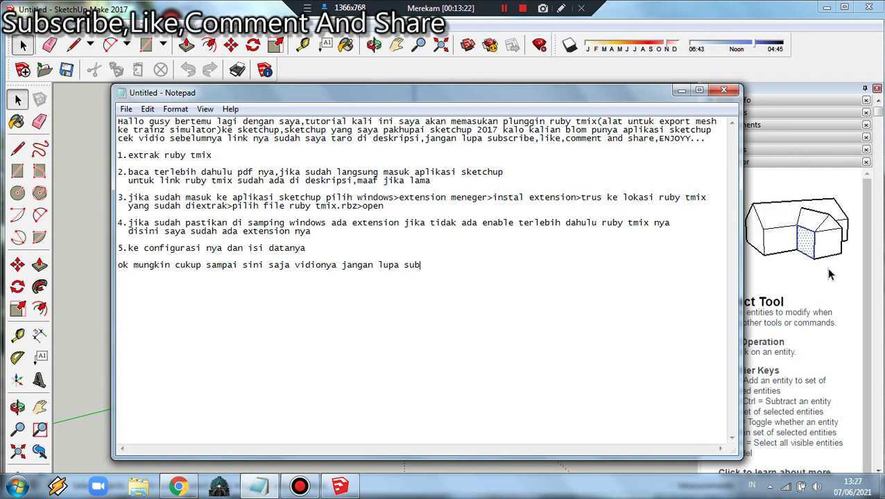
text(scrib)
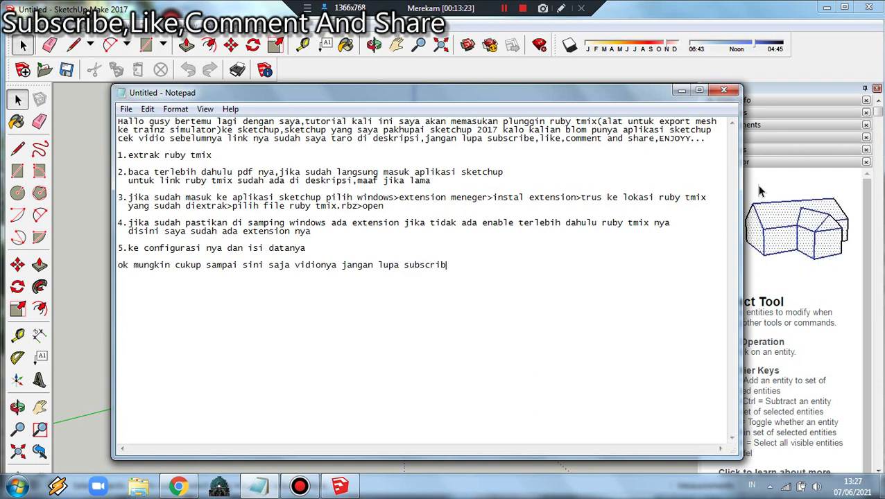
text(e)
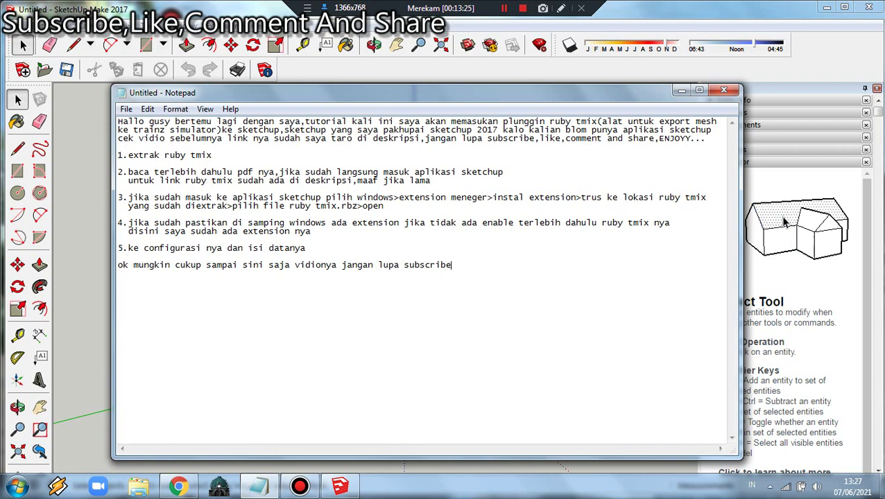
text(,like)
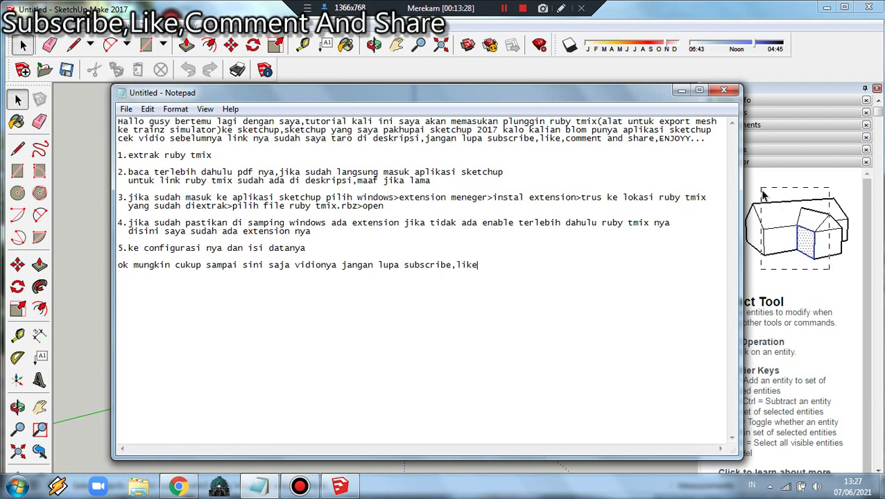
text(,)
text(com)
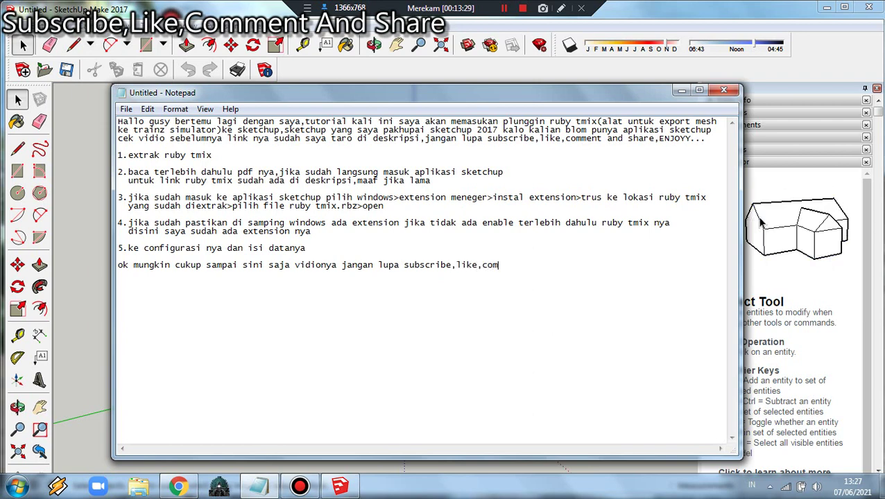
text(ment )
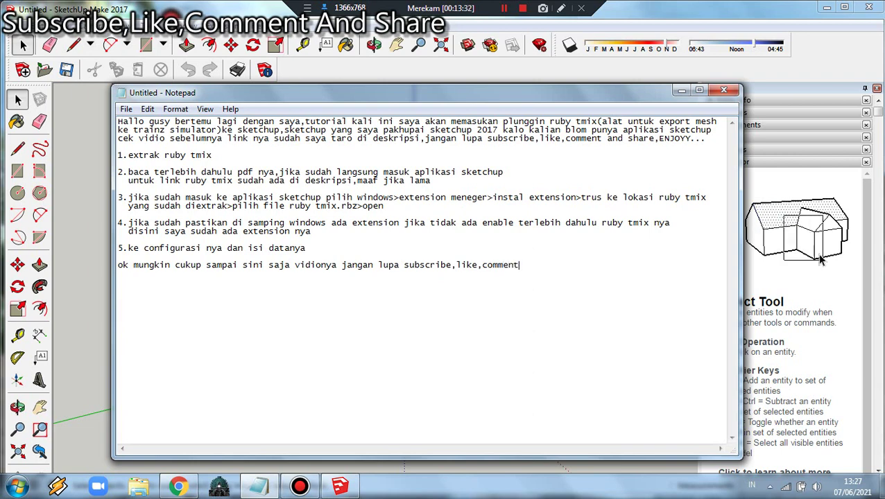
text(and s)
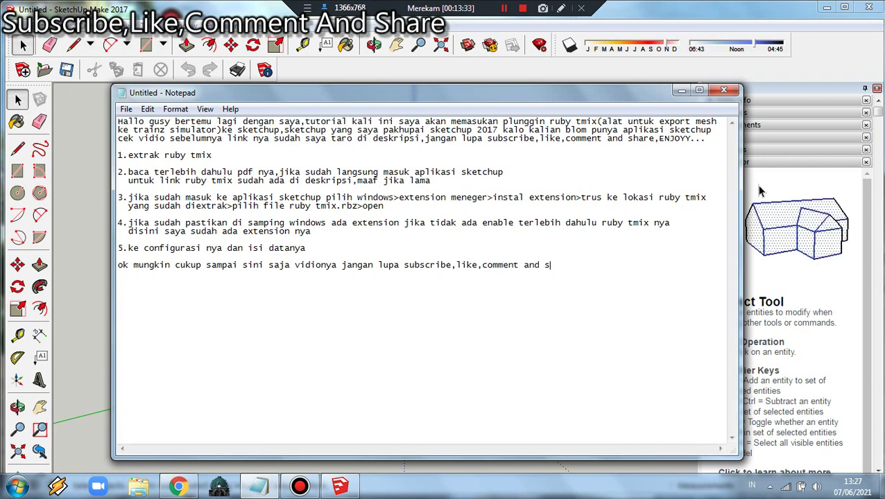
text(hare  )
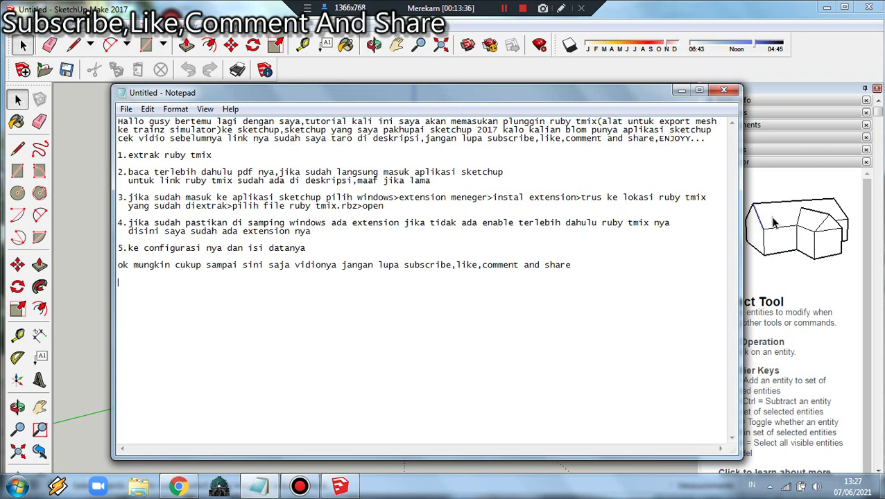
text(by by)
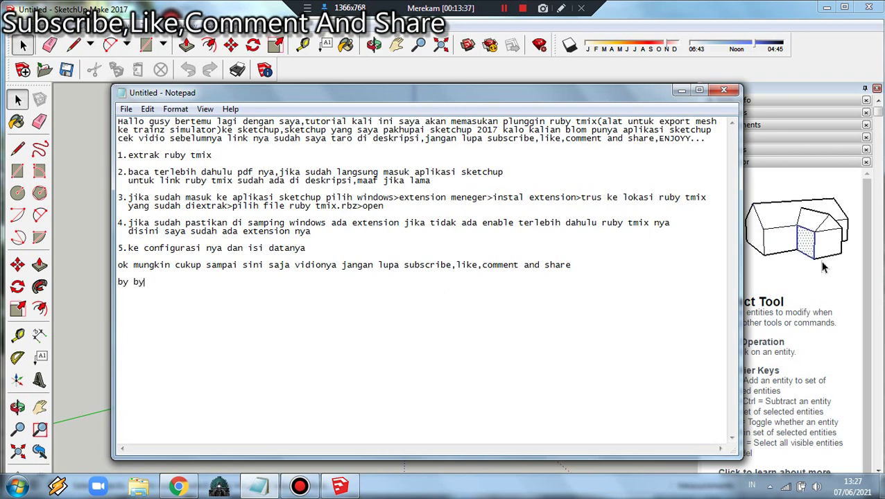
key(Return)
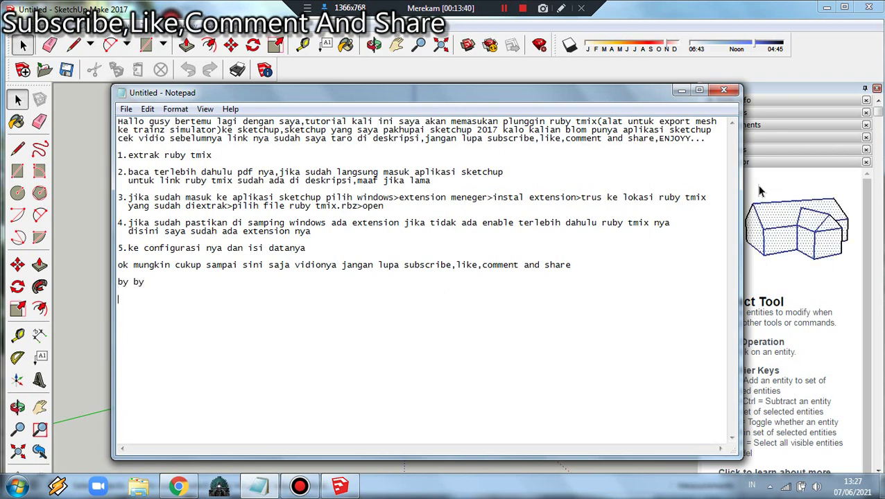
text(salam ra)
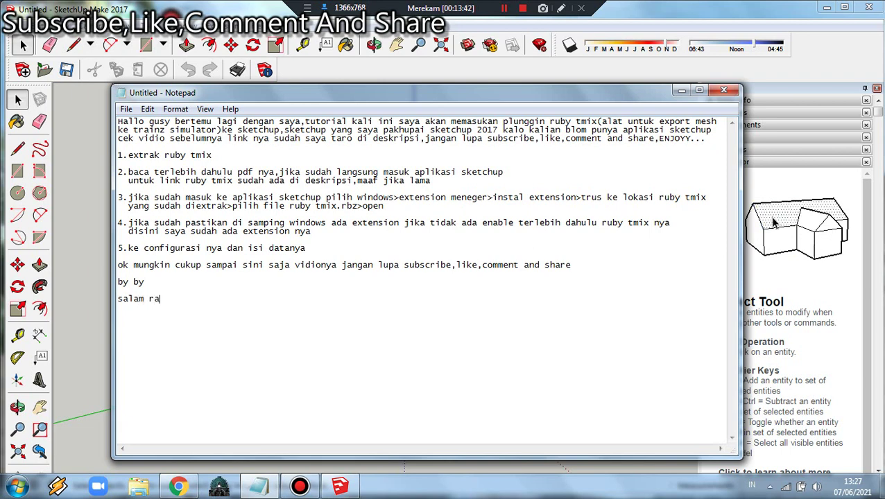
text(ilafans)
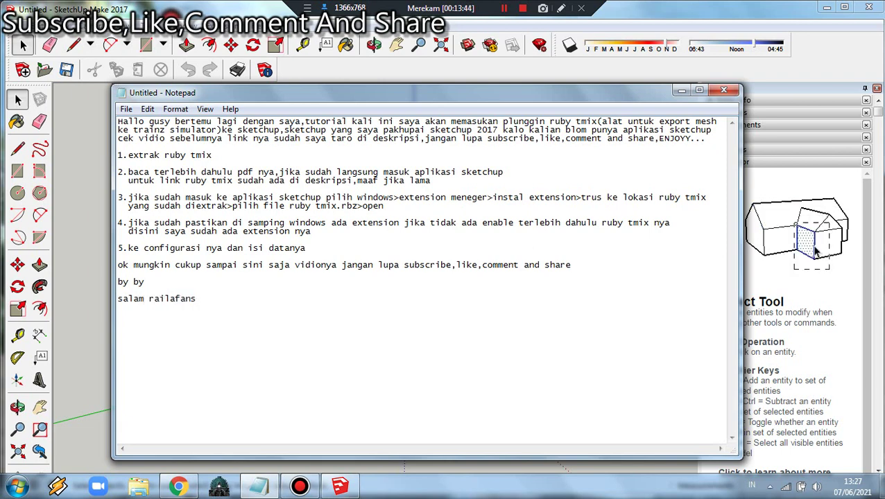